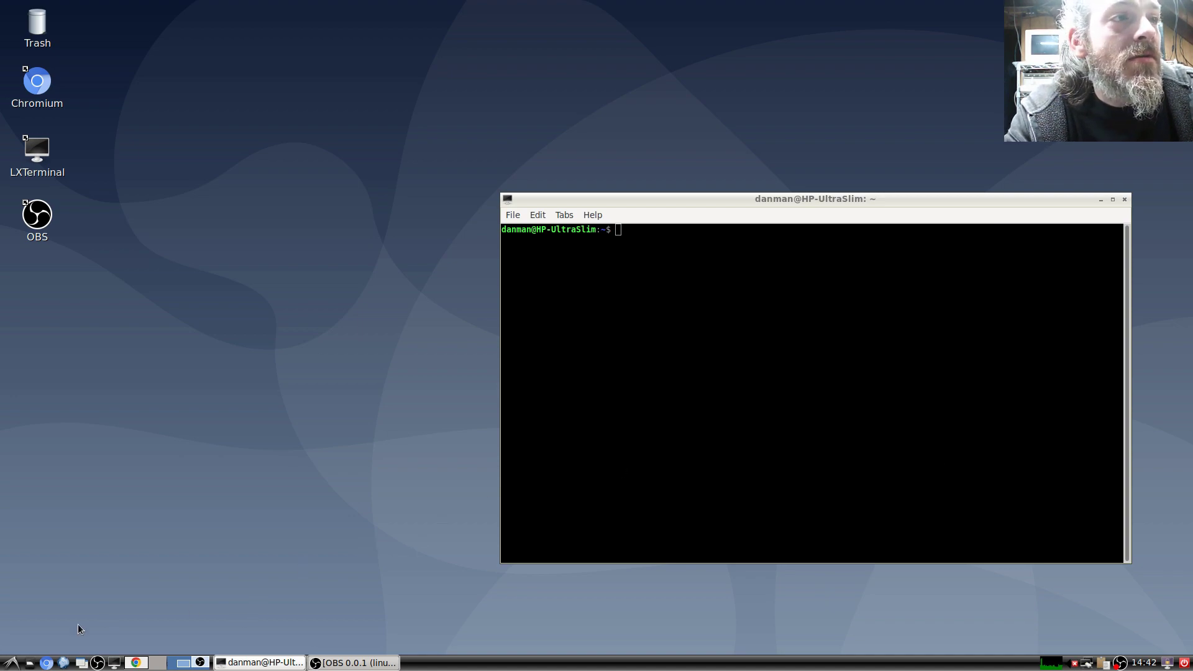
In Chromium, search the web for "visual studio code" and open the Visual Studio Code download page.
{"action": "left_click", "coordinate": [47, 662]}
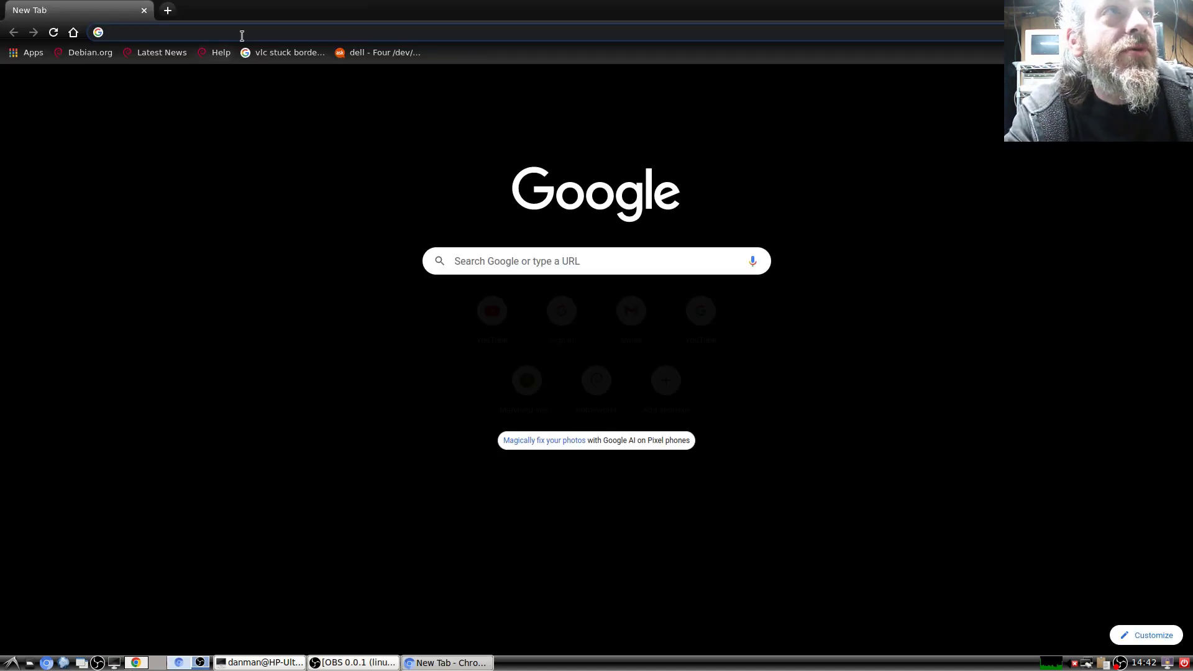
{"action": "left_click", "coordinate": [243, 35]}
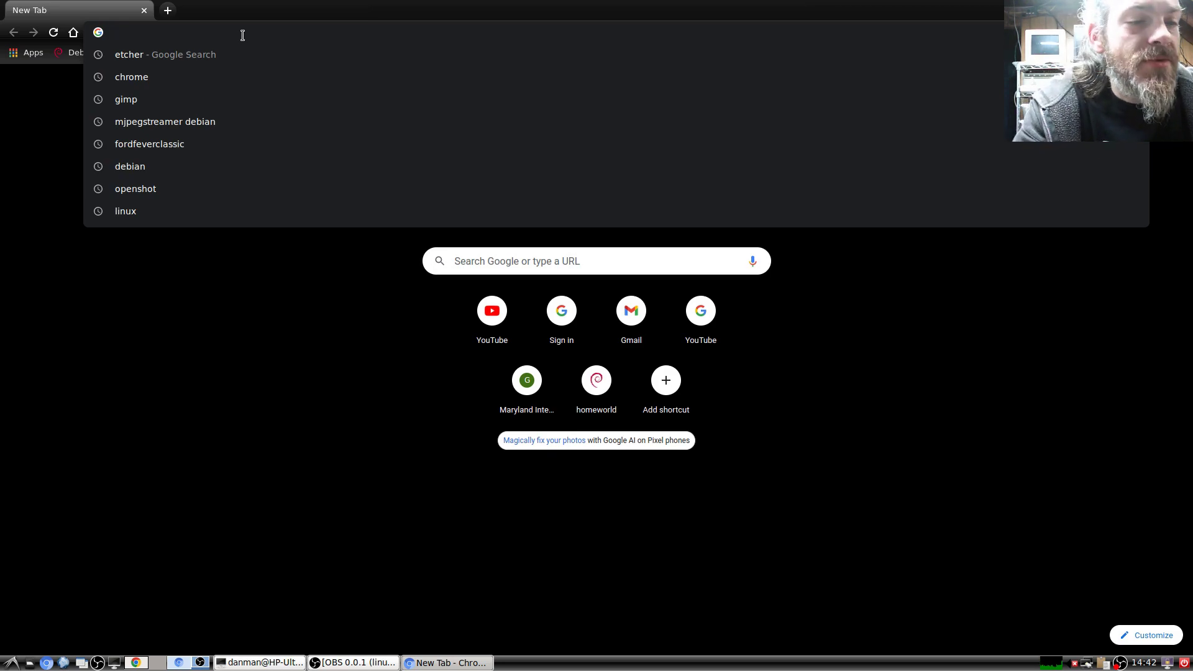
{"action": "type", "text": "vi"}
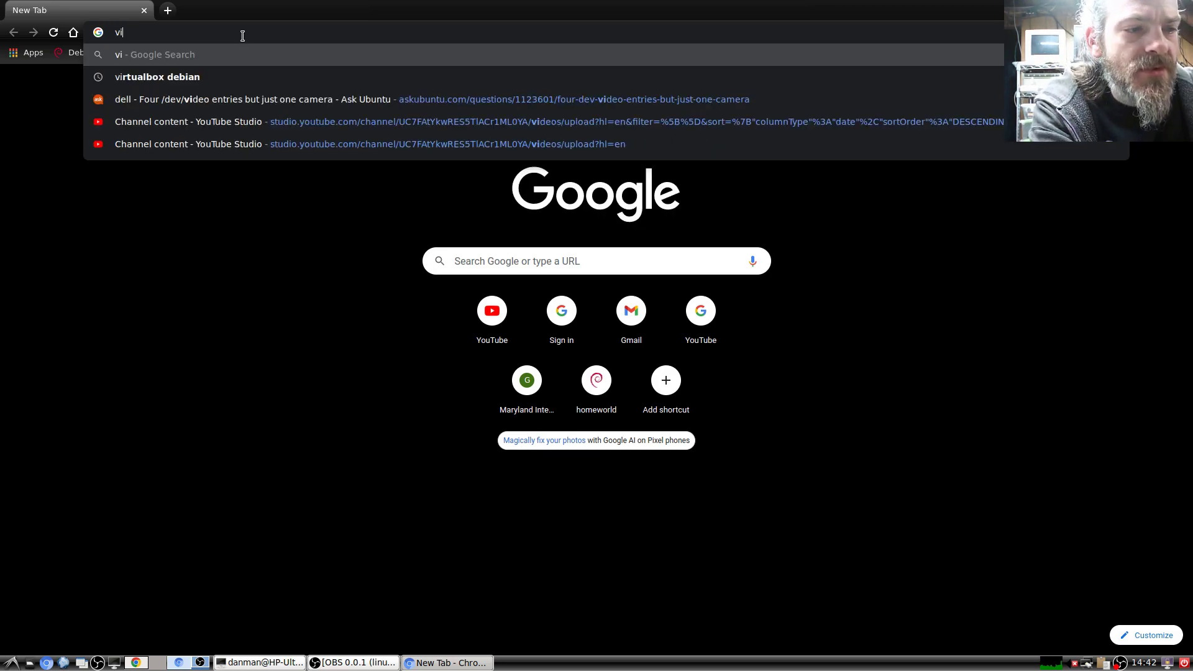
{"action": "type", "text": "sual s"}
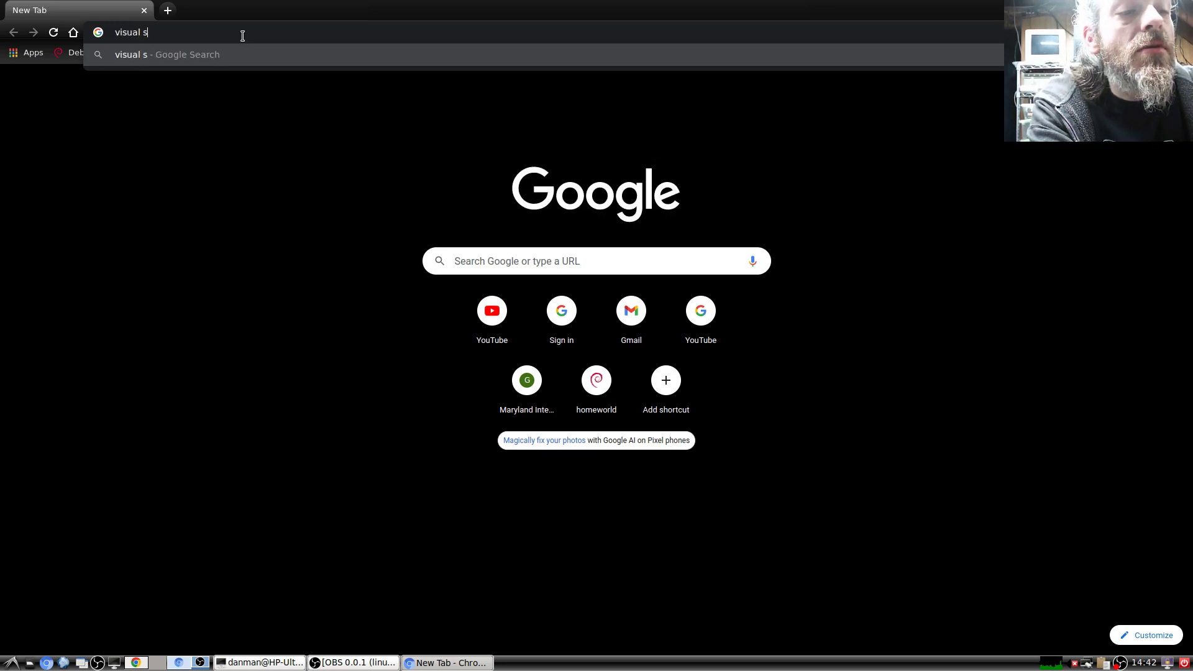
{"action": "type", "text": "tudio code"}
{"action": "key", "text": "Return"}
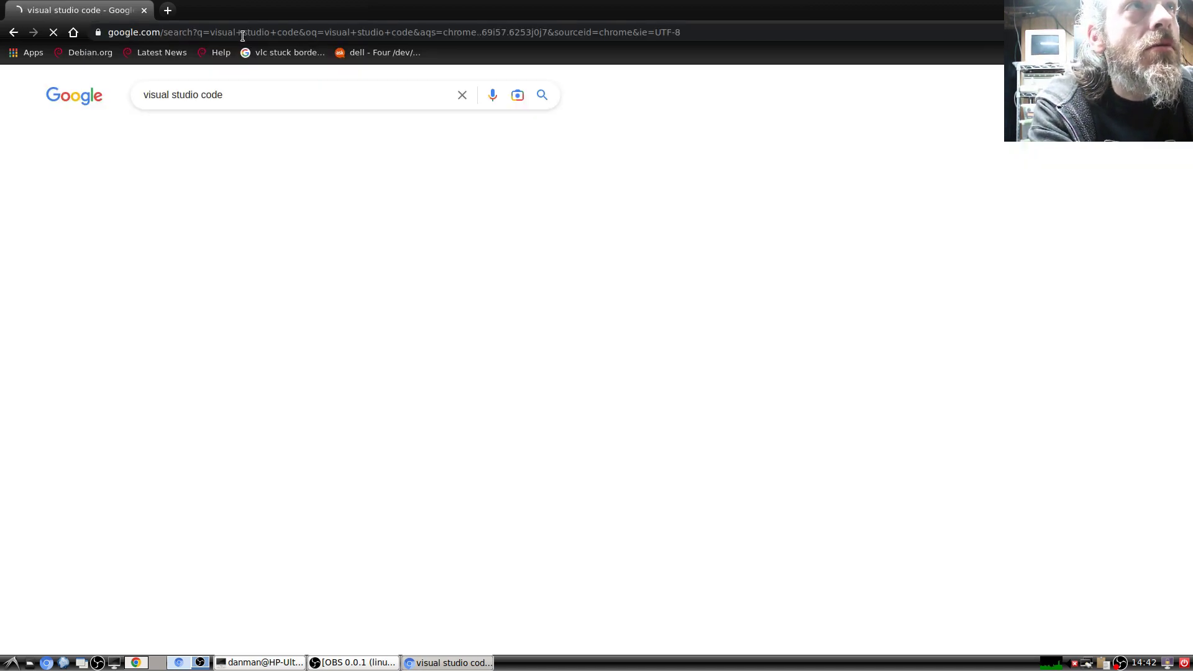
{"action": "left_click", "coordinate": [195, 255]}
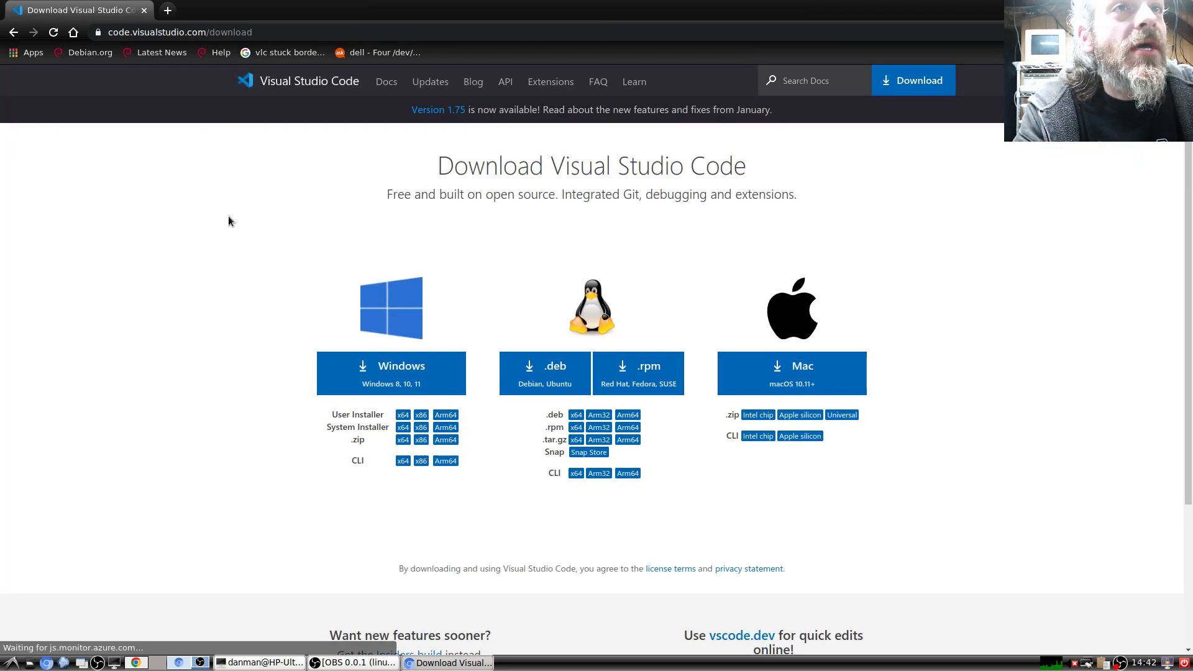
Download the Linux .deb package for Debian and Ubuntu, and keep the file despite the browser's safety warning.
{"action": "left_click", "coordinate": [552, 369]}
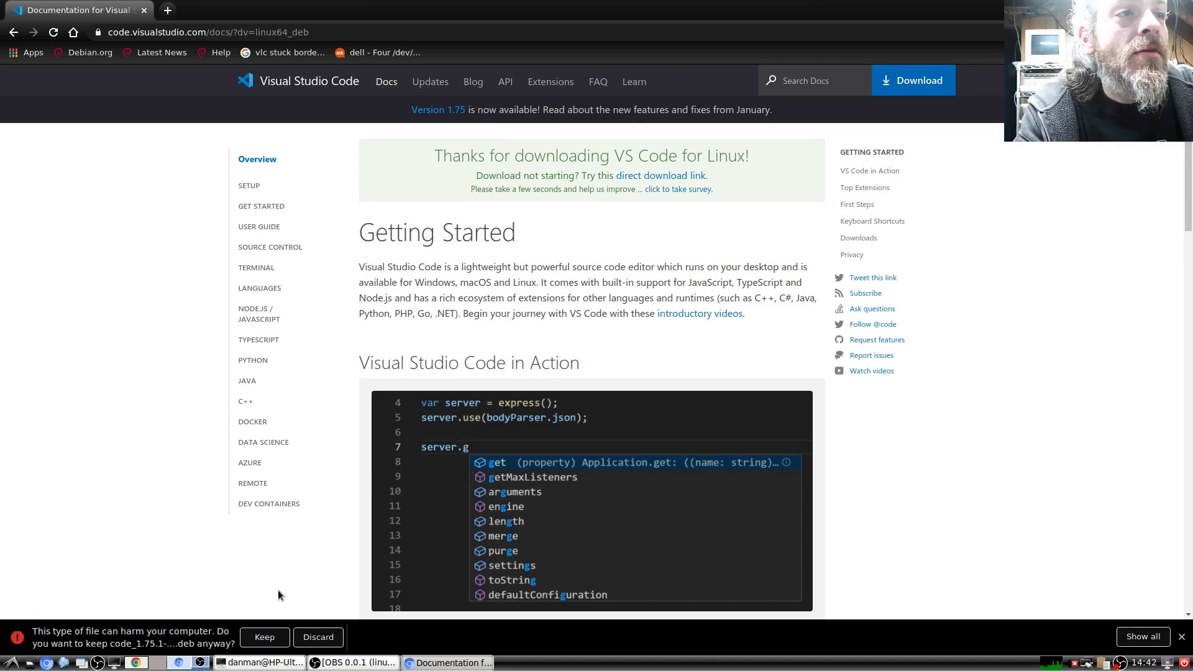
{"action": "left_click", "coordinate": [265, 638]}
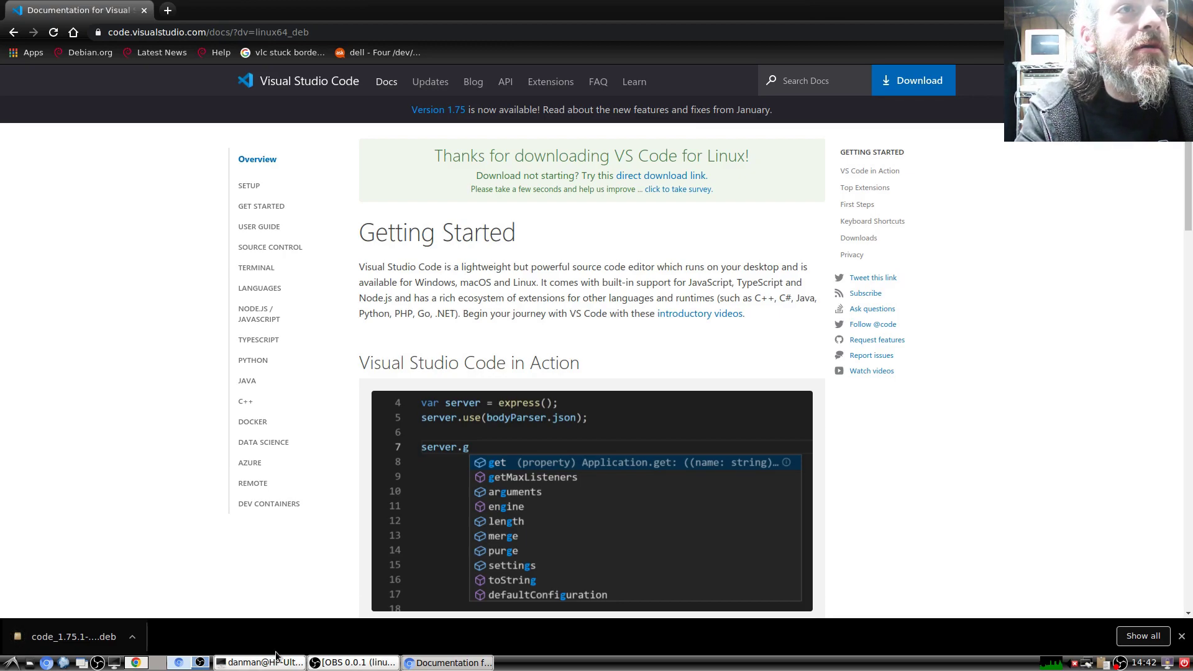
{"action": "scroll", "coordinate": [412, 539], "scroll_direction": "down", "scroll_amount": 1}
{"action": "scroll", "coordinate": [413, 538], "scroll_direction": "up", "scroll_amount": 1}
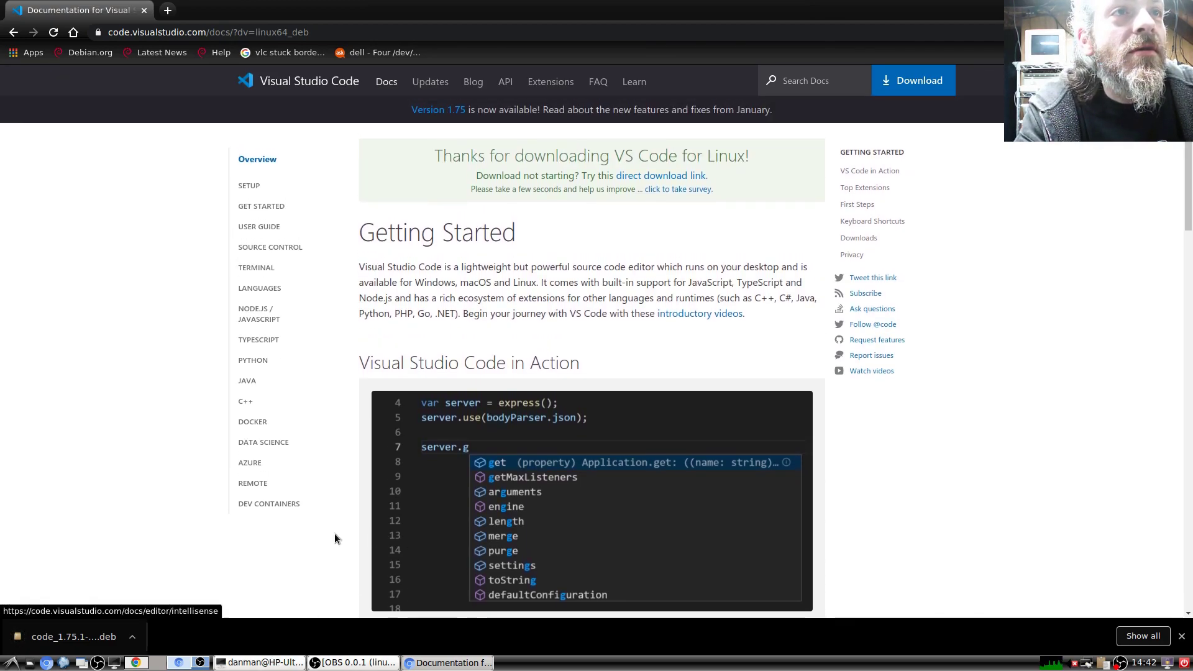
Switch to LXTerminal and change the working directory to Downloads.
{"action": "left_click", "coordinate": [261, 662]}
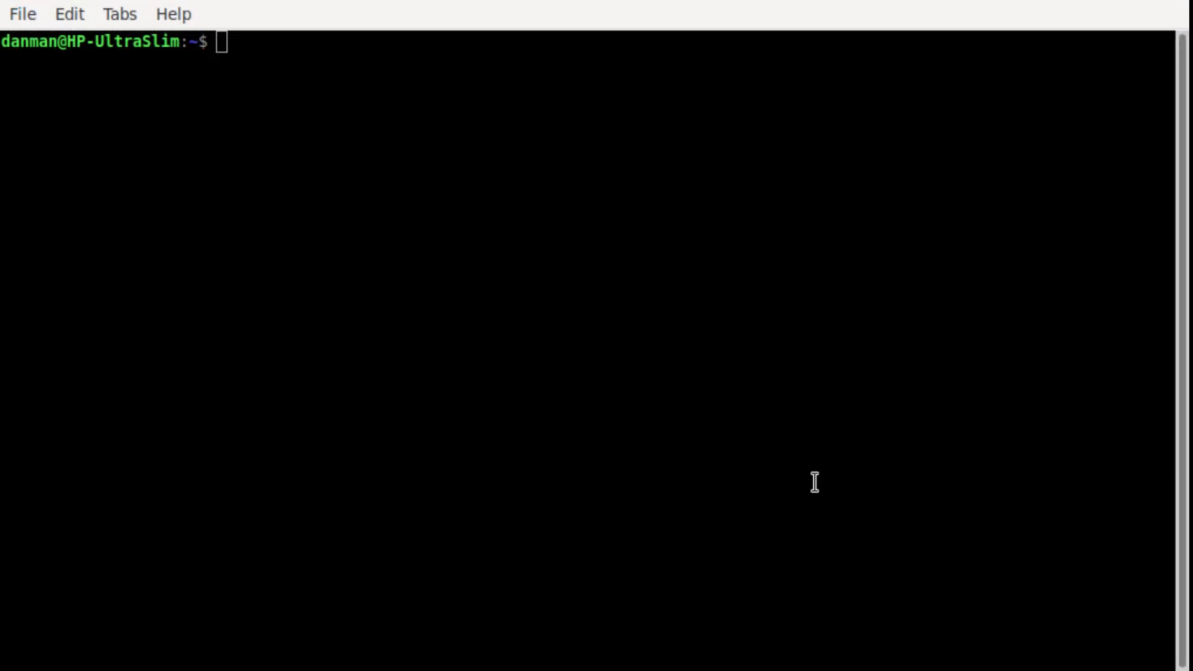
{"action": "left_click", "coordinate": [437, 458]}
{"action": "type", "text": "cd Down"}
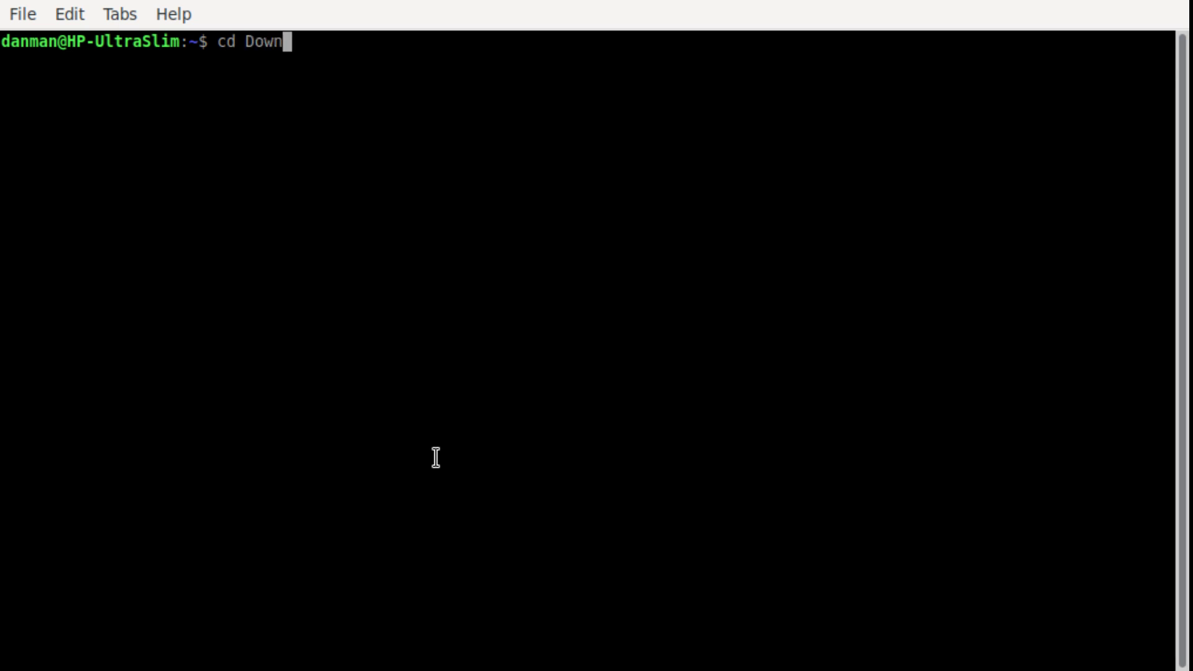
{"action": "key", "text": "Tab"}
{"action": "key", "text": "Return"}
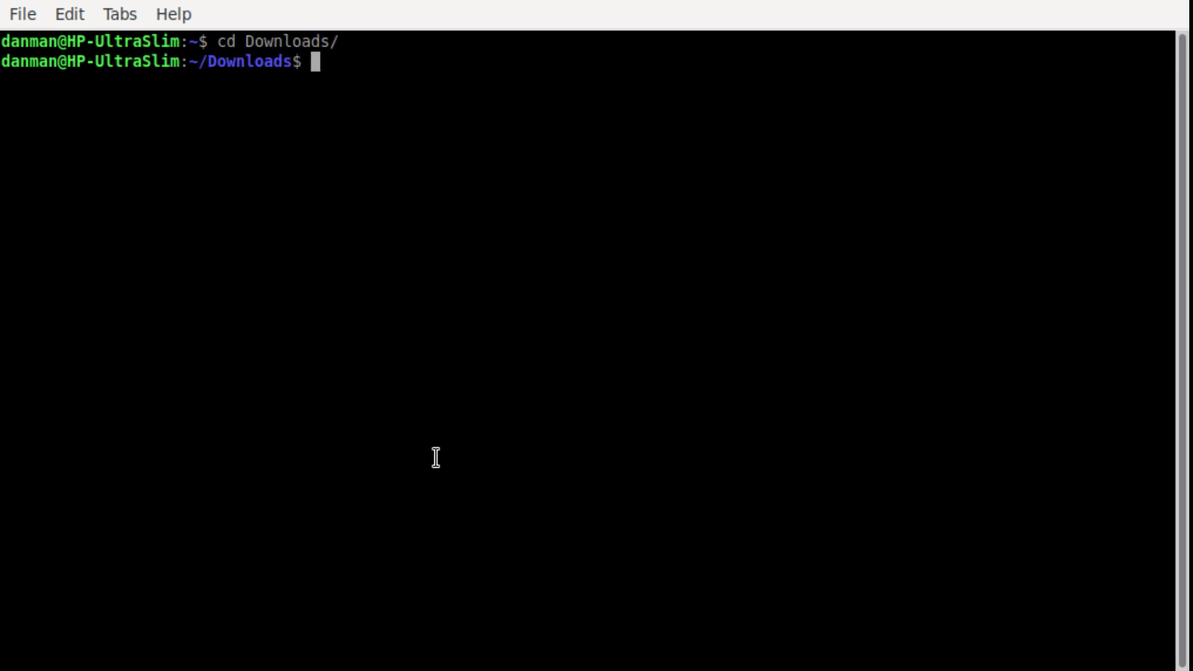
{"action": "type", "text": "d"}
{"action": "key", "text": "BackSpace"}
{"action": "type", "text": "sus"}
{"action": "key", "text": "BackSpace"}
{"action": "type", "text": "do dp"}
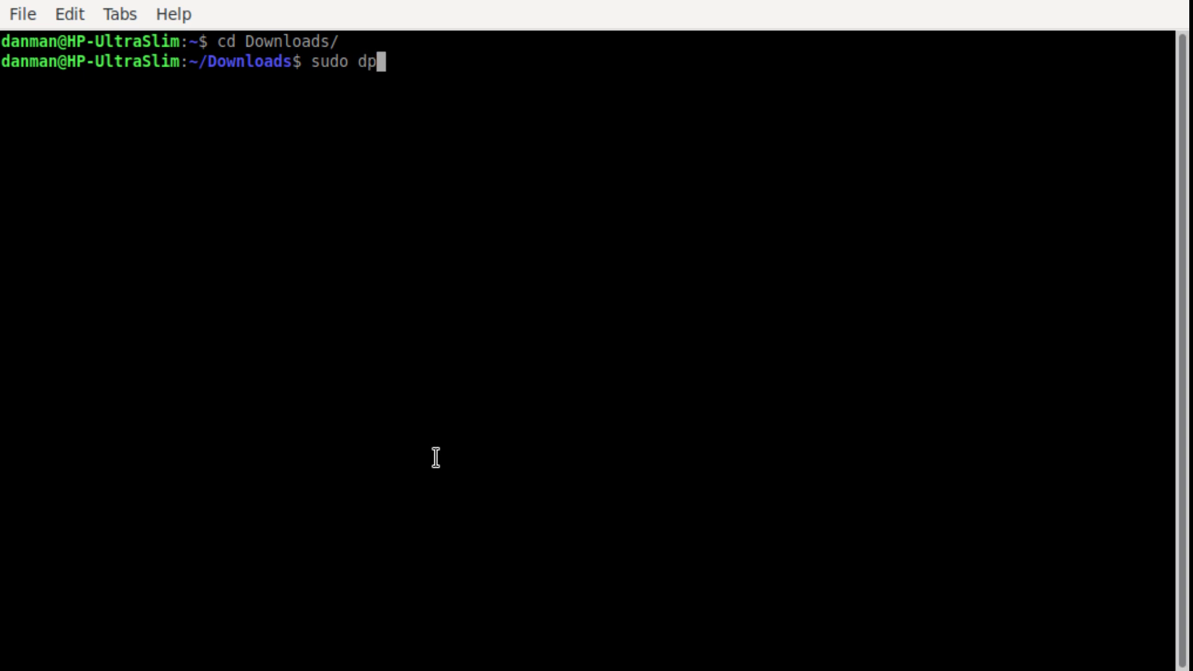
{"action": "type", "text": "kg -i C"}
{"action": "key", "text": "BackSpace"}
{"action": "type", "text": "c"}
{"action": "key", "text": "Tab"}
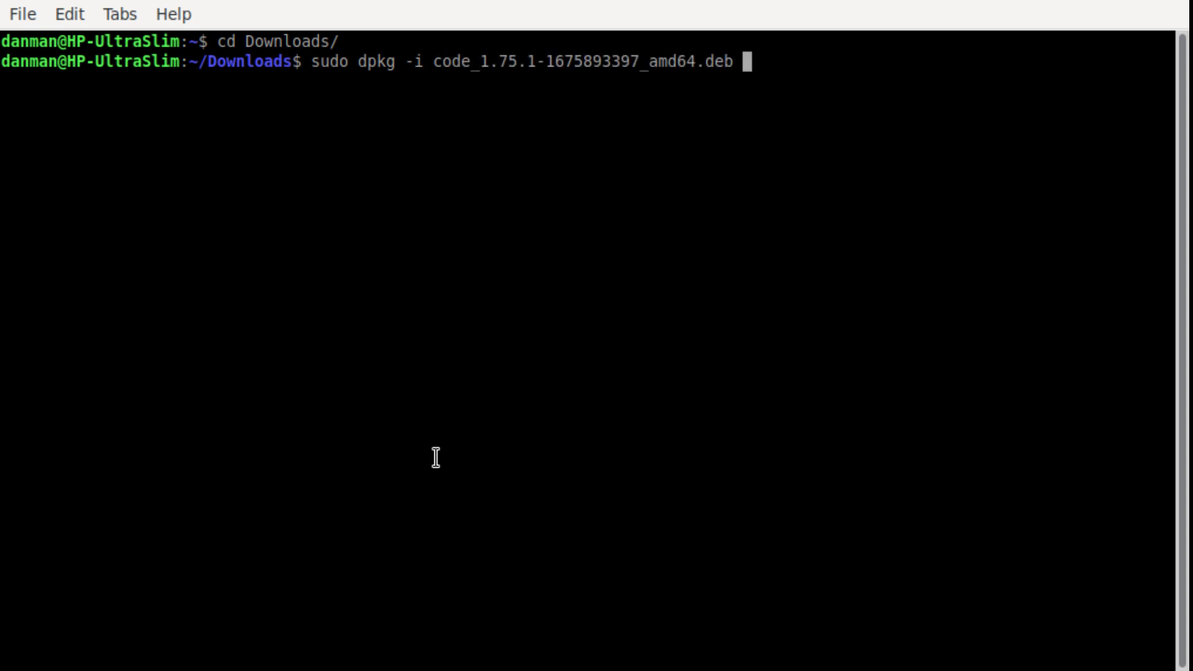
{"action": "key", "text": "Return"}
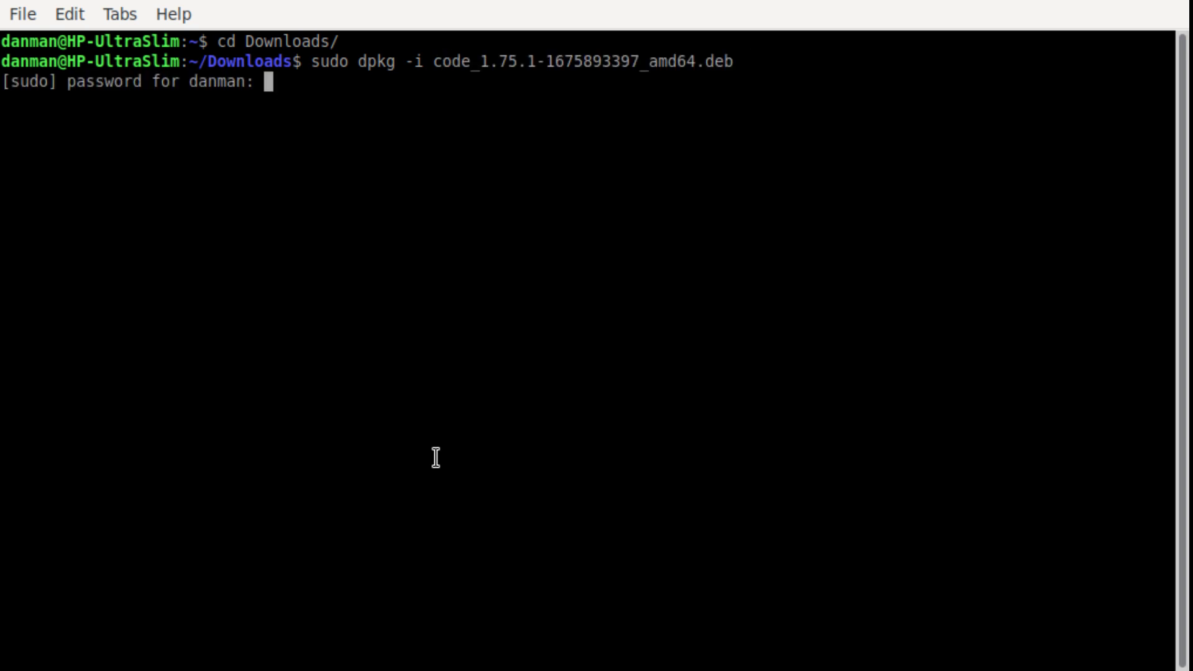
{"action": "key", "text": "Return"}
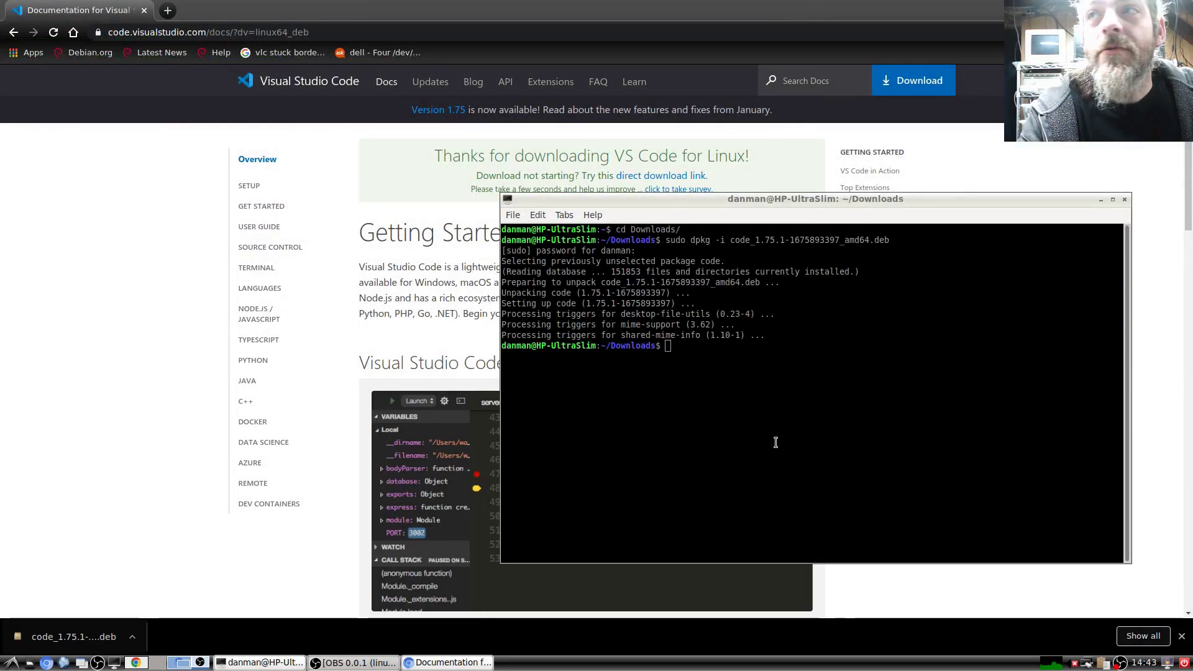
Launch Visual Studio Code from the desktop's Programming applications and choose the Dark color theme.
{"action": "left_click", "coordinate": [12, 663]}
{"action": "mouse_move", "coordinate": [64, 577]}
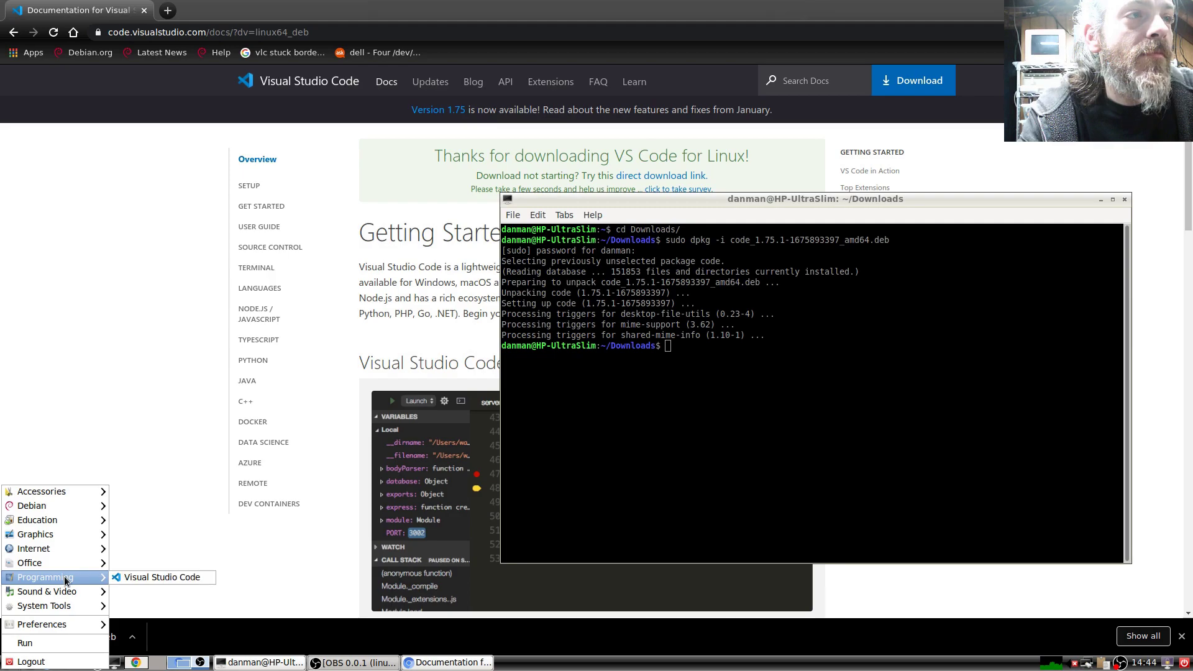
{"action": "left_click", "coordinate": [117, 576]}
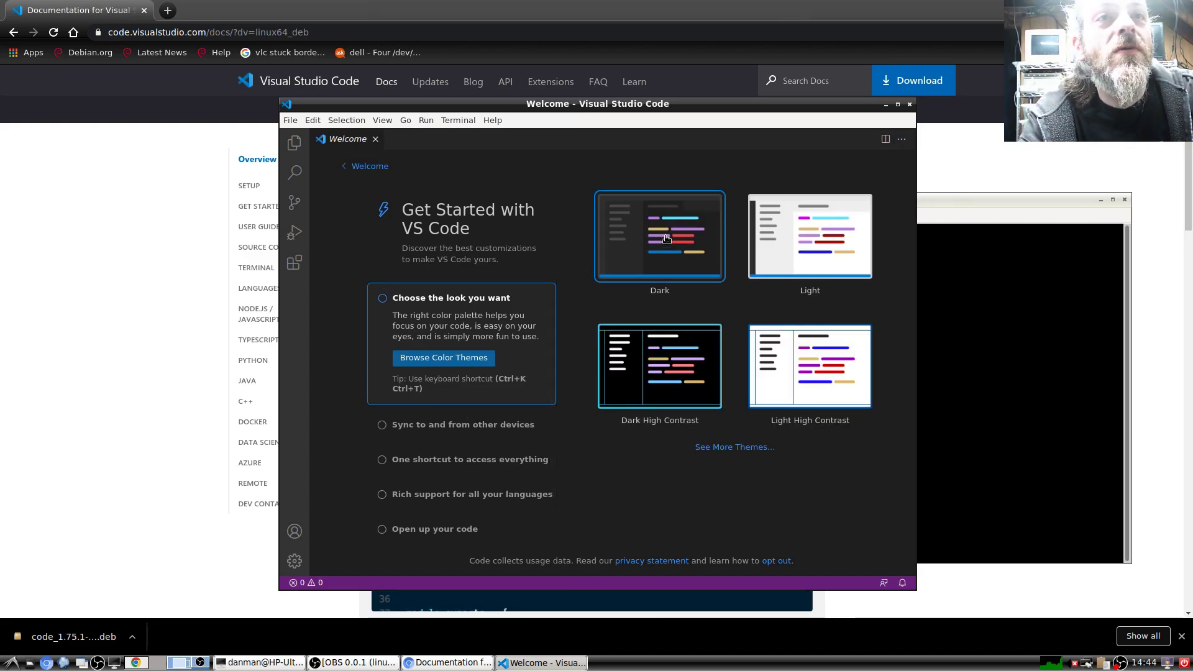
{"action": "left_click", "coordinate": [656, 259]}
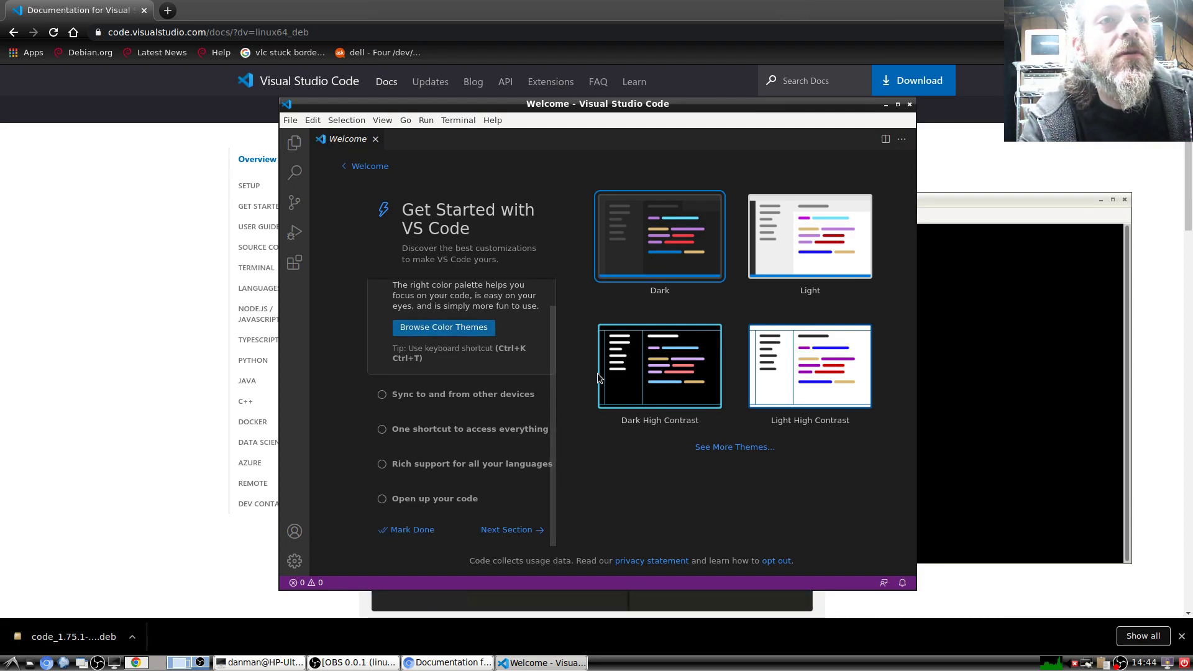
Start opening a folder in the Explorer and create a new folder named CodeStuff inside Documents.
{"action": "left_click", "coordinate": [295, 143]}
{"action": "left_click", "coordinate": [392, 212]}
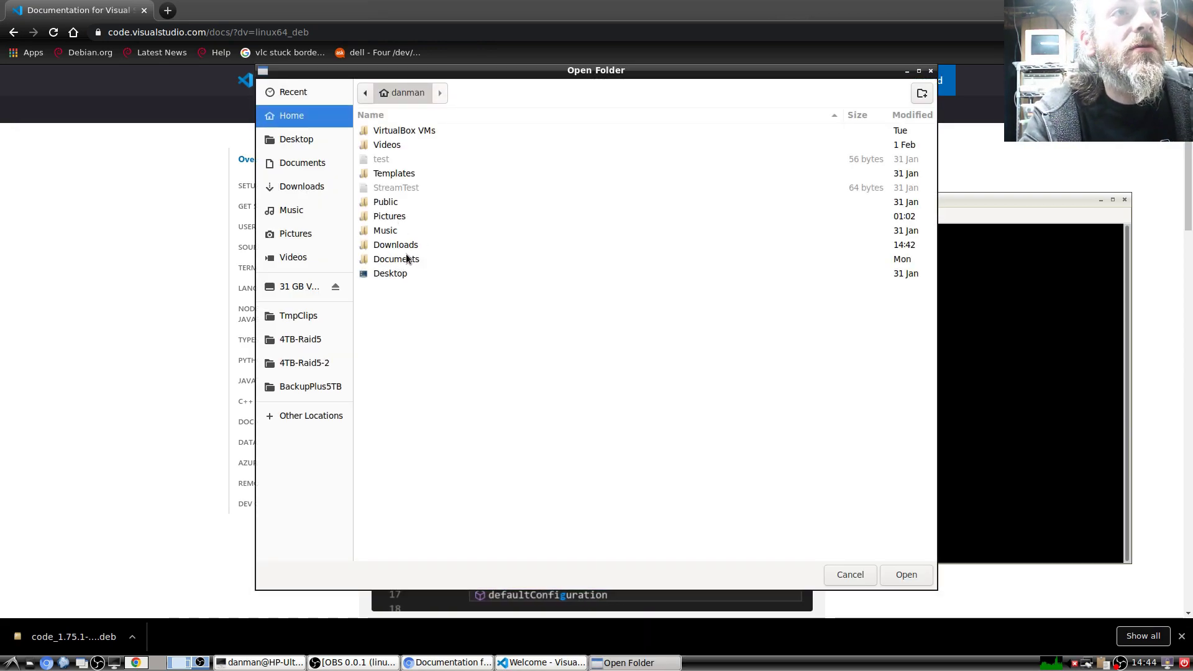
{"action": "double_click", "coordinate": [394, 257]}
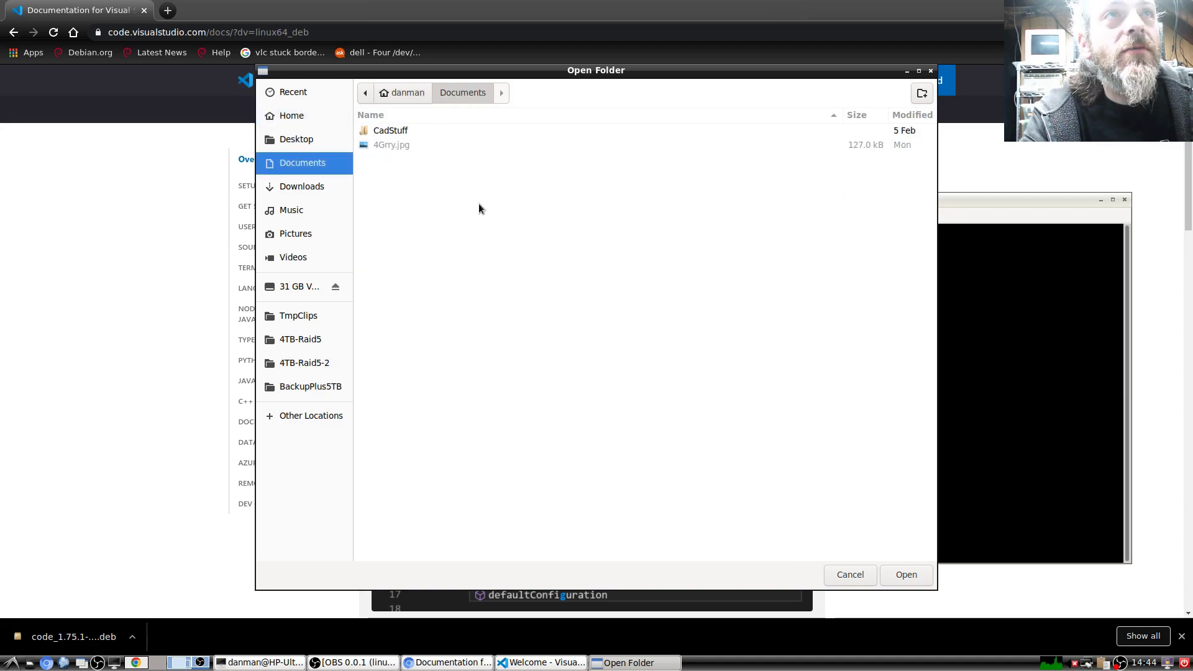
{"action": "left_click", "coordinate": [922, 93]}
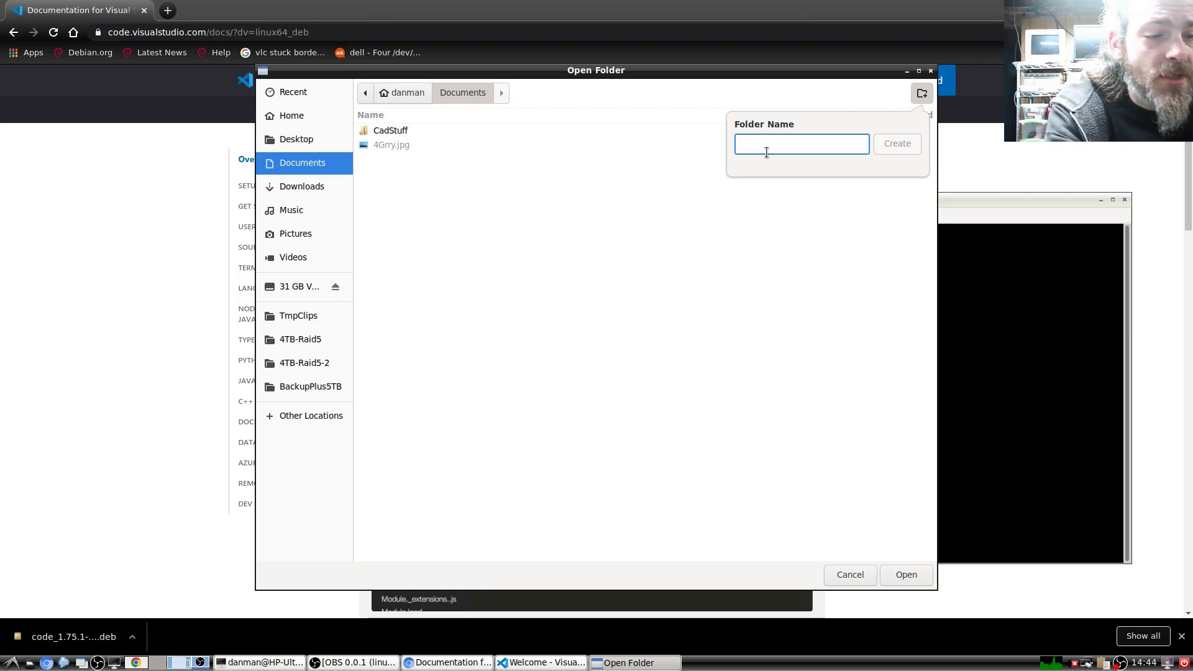
{"action": "type", "text": "Code"}
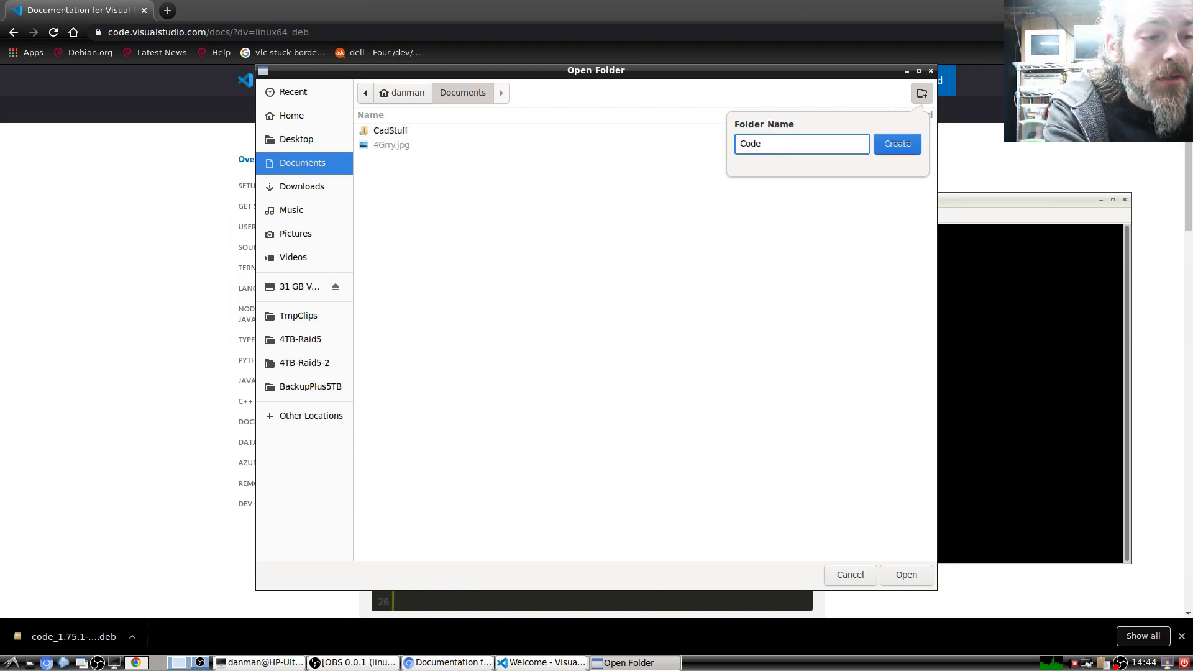
{"action": "type", "text": "Stuff"}
{"action": "key", "text": "Return"}
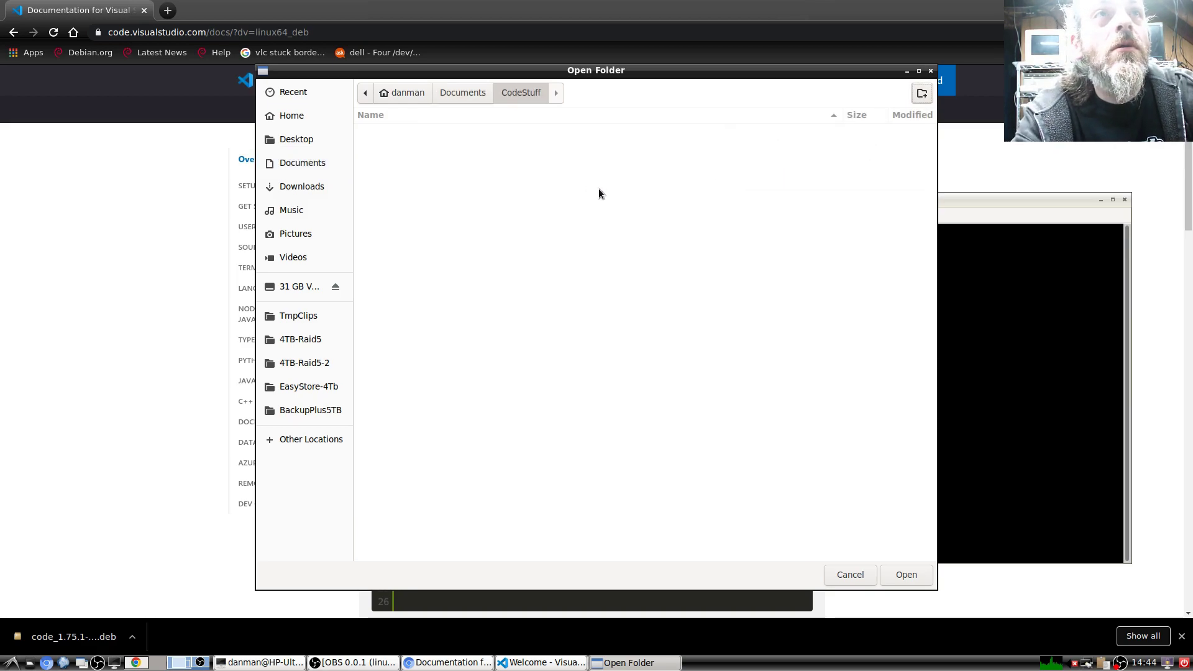
Open the CodeStuff folder as the workspace and trust its authors, including all files in the parent folder Documents.
{"action": "left_click", "coordinate": [905, 575]}
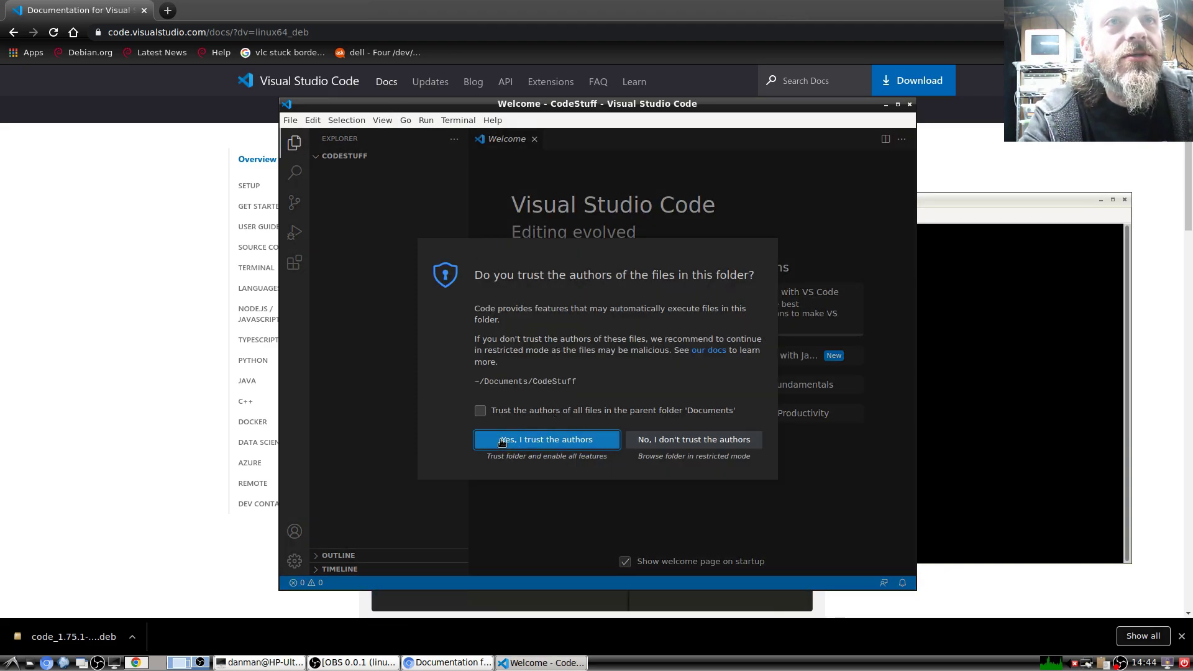
{"action": "left_click", "coordinate": [480, 411]}
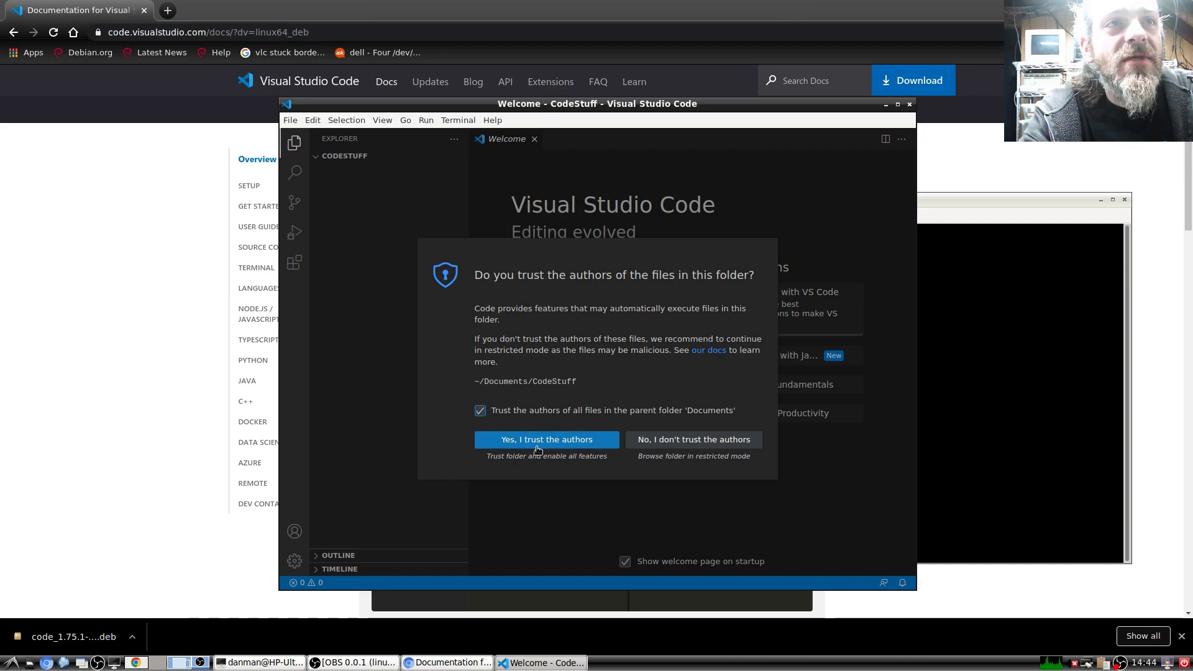
{"action": "left_click", "coordinate": [541, 446]}
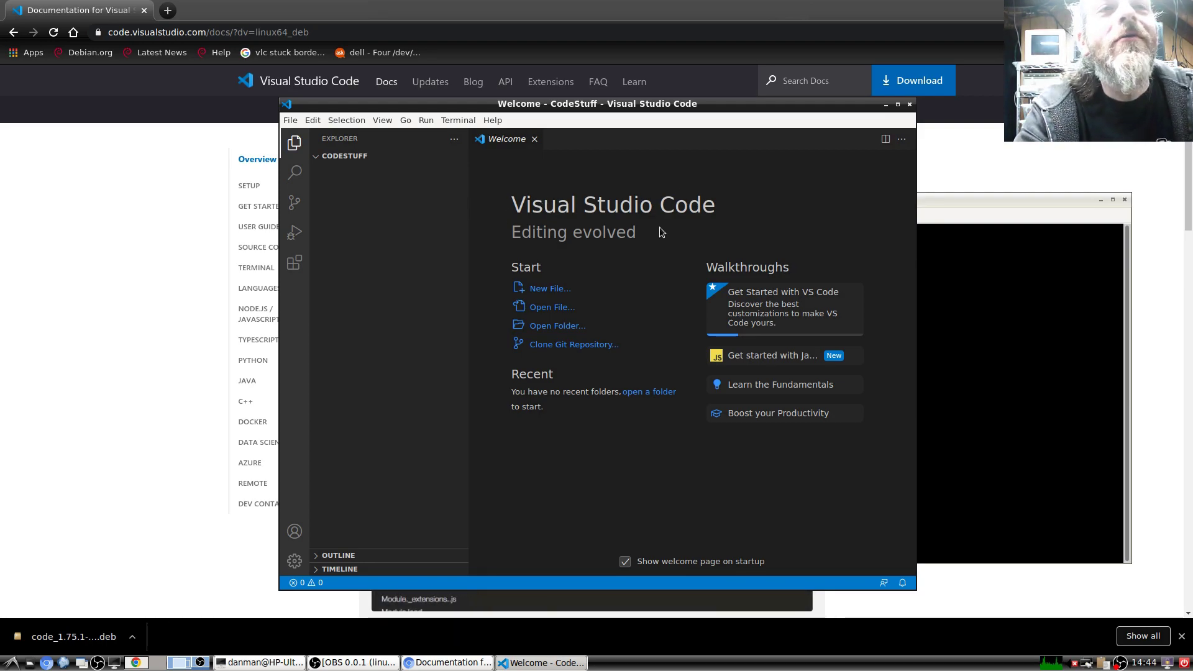
Open a new integrated terminal in the workspace and run python3 -v.
{"action": "left_click", "coordinate": [457, 120]}
{"action": "left_click", "coordinate": [476, 136]}
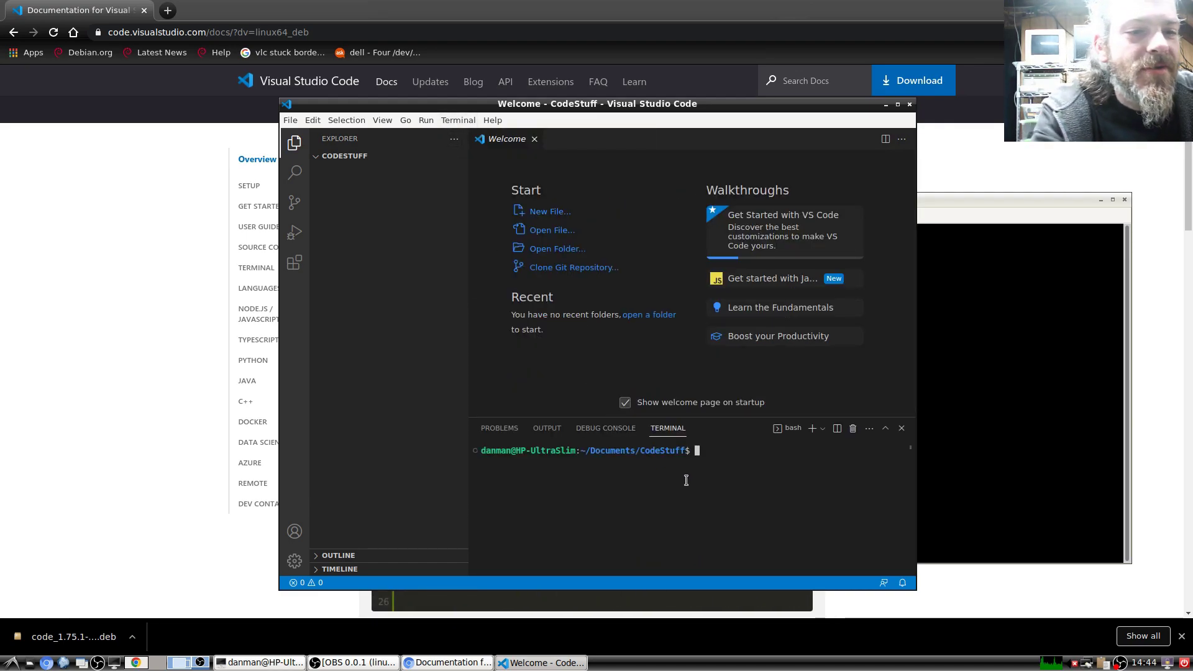
{"action": "type", "text": "python"}
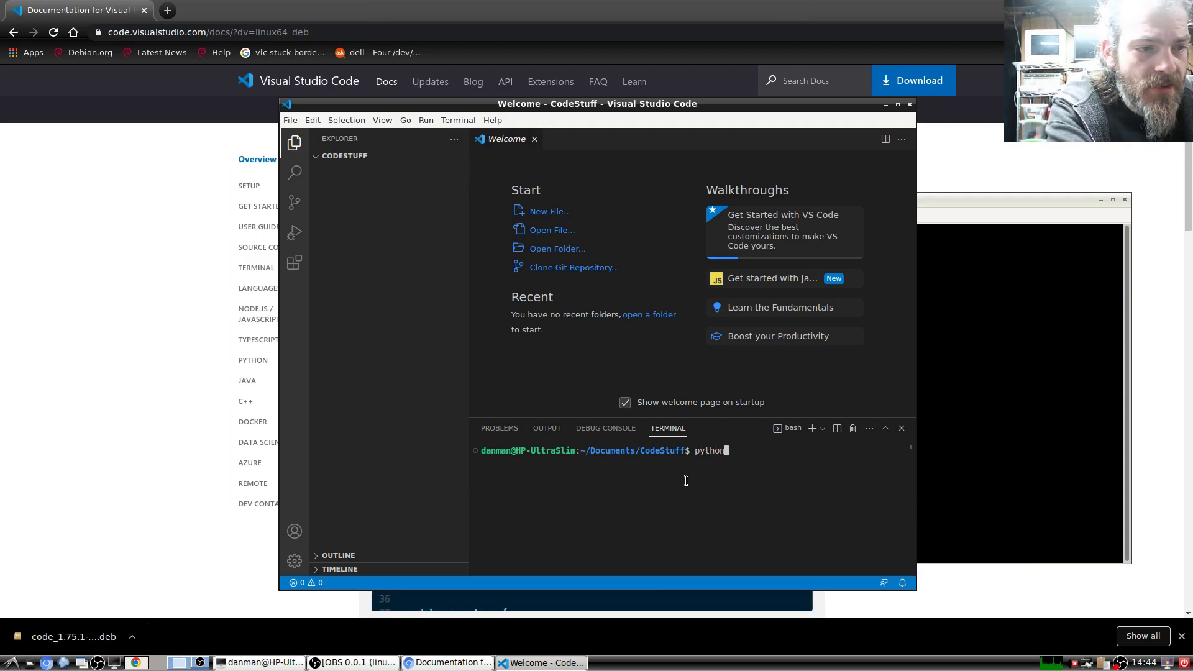
{"action": "type", "text": "3 -v"}
{"action": "key", "text": "Return"}
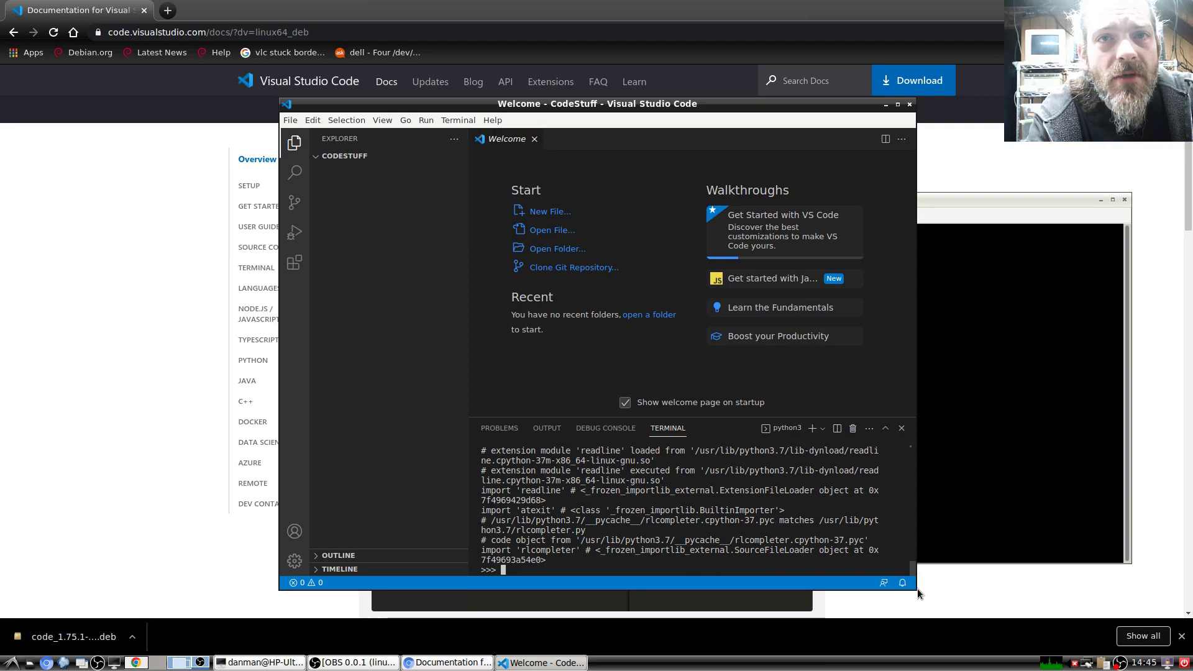
Enlarge the editor window and examine the verbose terminal output for the Python version.
{"action": "left_click_drag", "start_coordinate": [912, 583], "coordinate": [977, 597]}
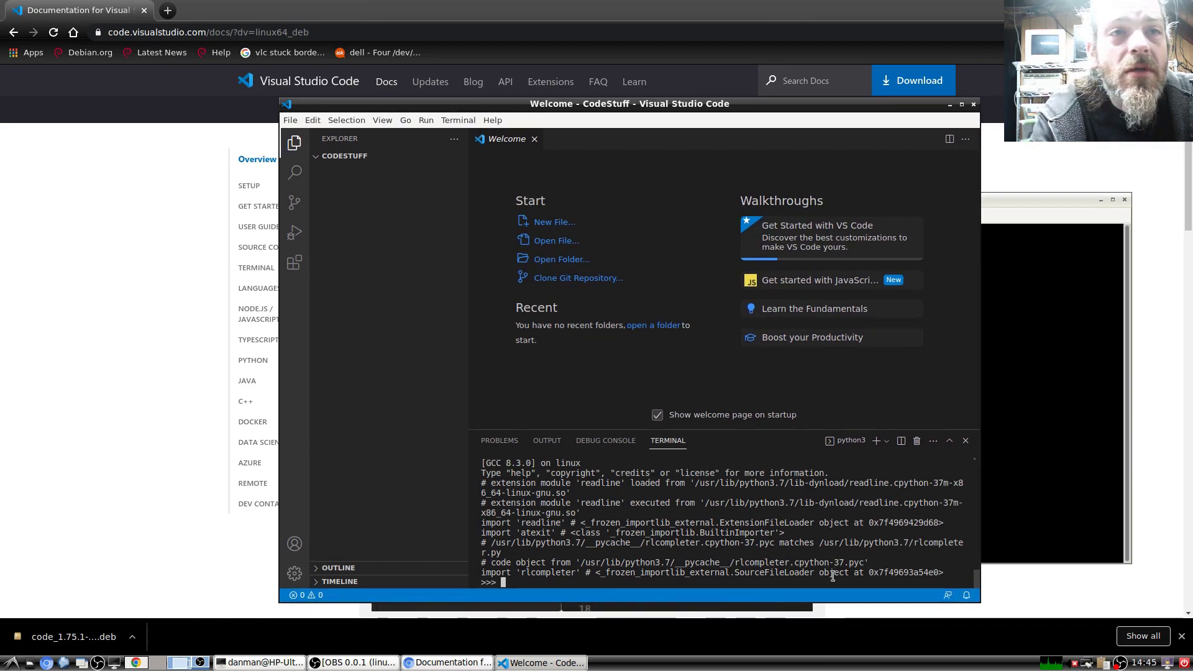
{"action": "scroll", "coordinate": [802, 565], "scroll_direction": "up", "scroll_amount": 10}
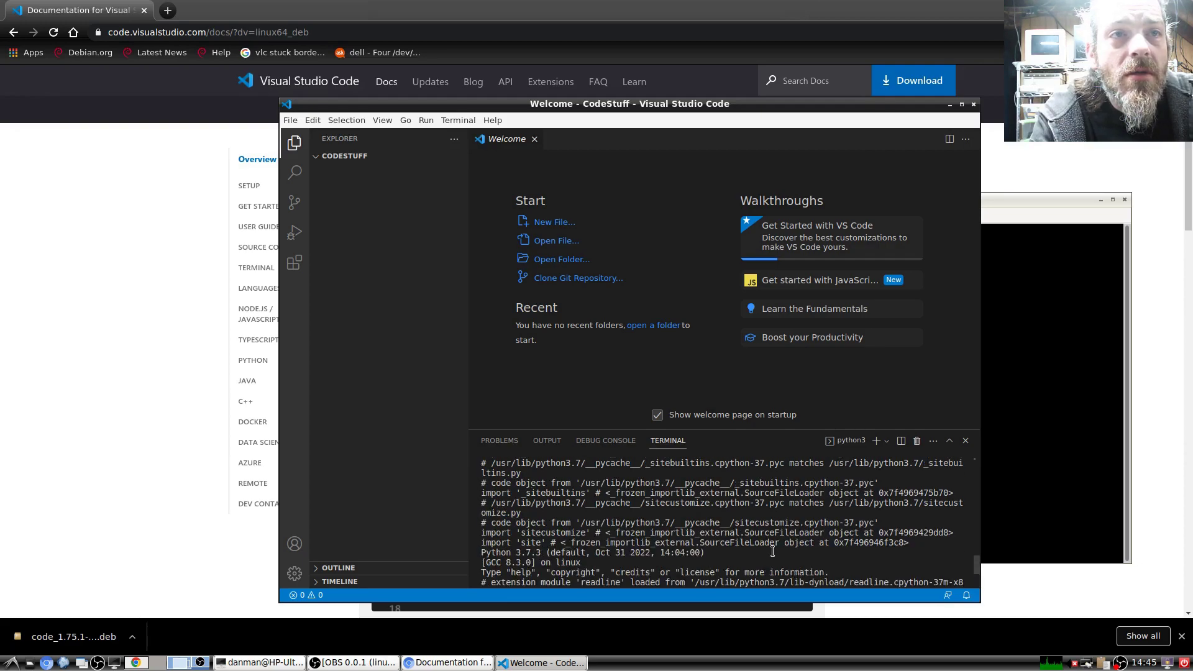
{"action": "scroll", "coordinate": [772, 552], "scroll_direction": "up", "scroll_amount": 15}
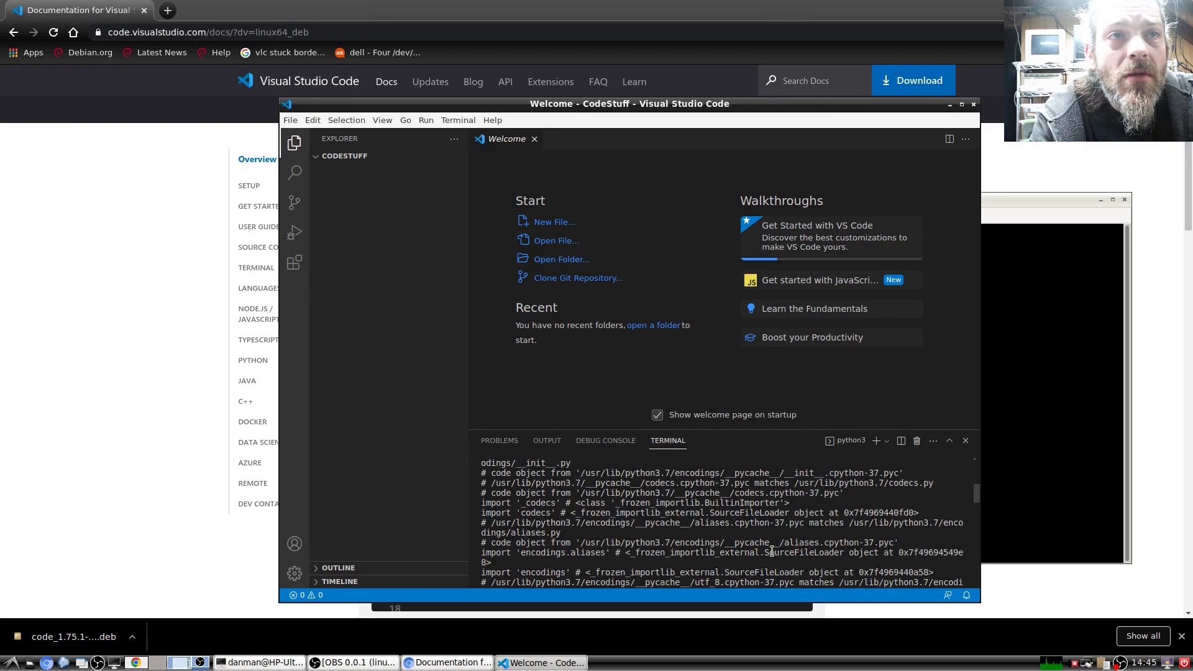
{"action": "scroll", "coordinate": [771, 552], "scroll_direction": "up", "scroll_amount": 2}
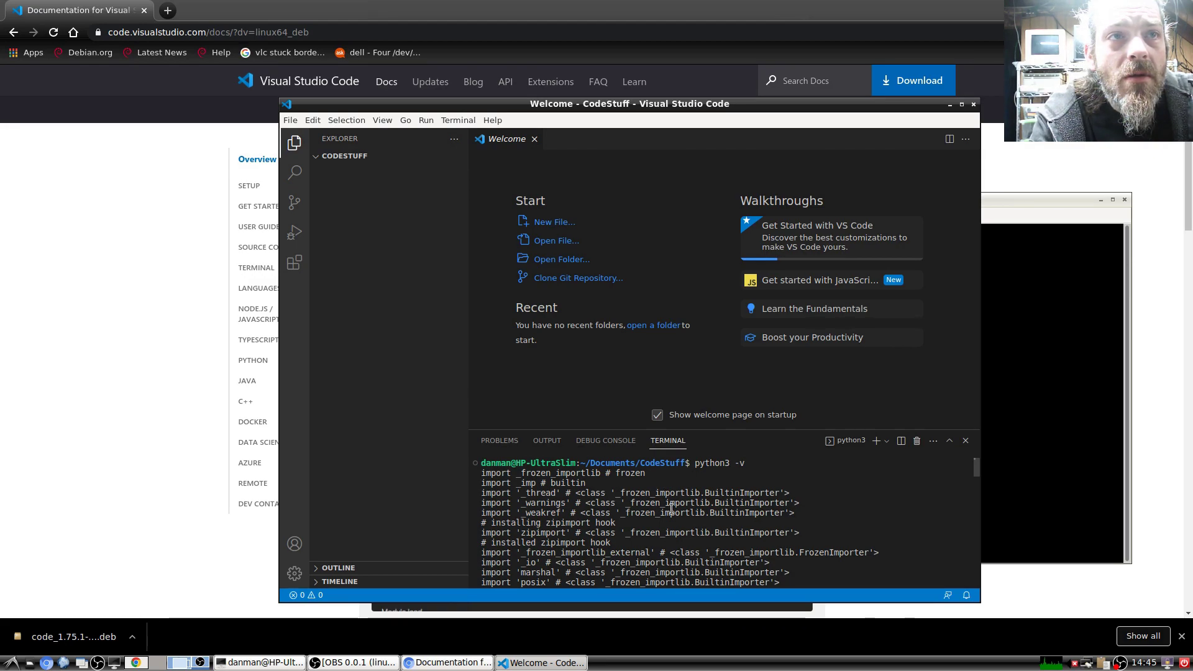
{"action": "scroll", "coordinate": [688, 532], "scroll_direction": "down", "scroll_amount": 10}
{"action": "scroll", "coordinate": [688, 532], "scroll_direction": "down", "scroll_amount": 15}
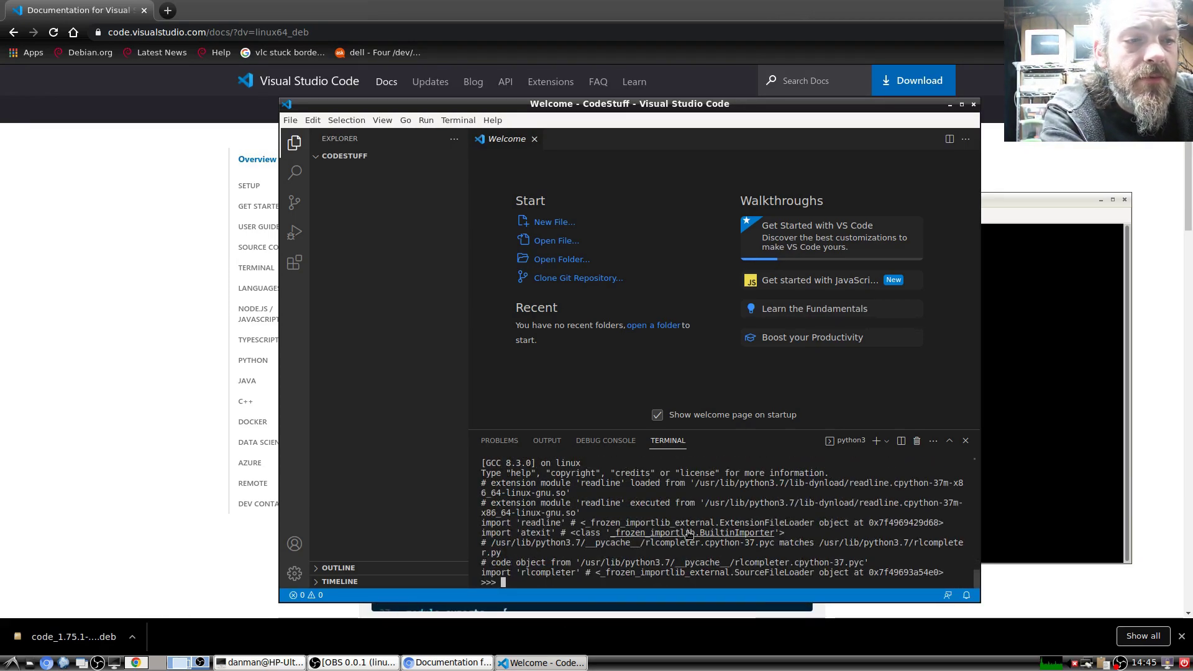
Interrupt the Python prompt in the terminal and exit the interpreter with quit().
{"action": "key", "text": "ctrl+c"}
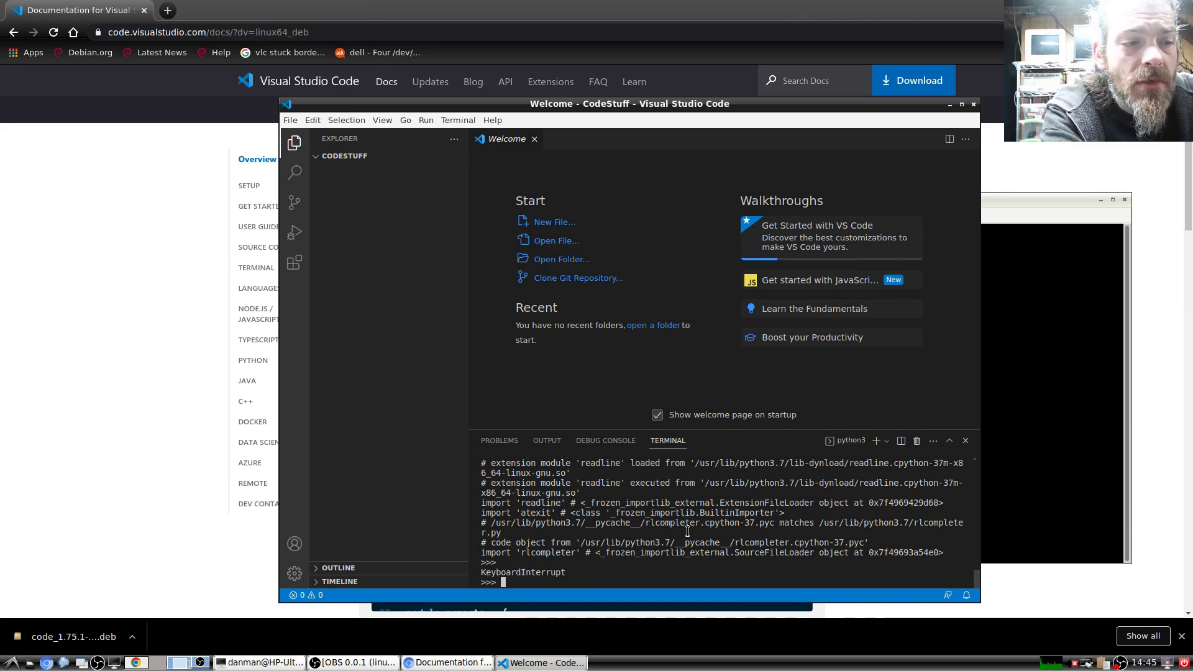
{"action": "key", "text": "Return"}
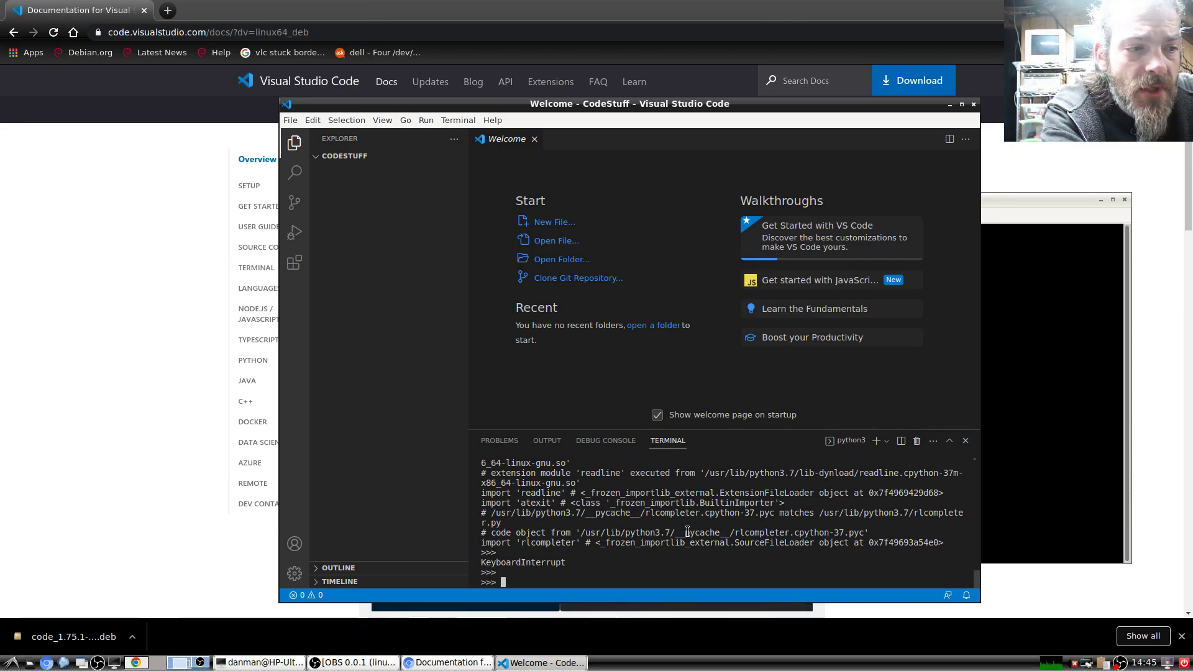
{"action": "type", "text": "quit"}
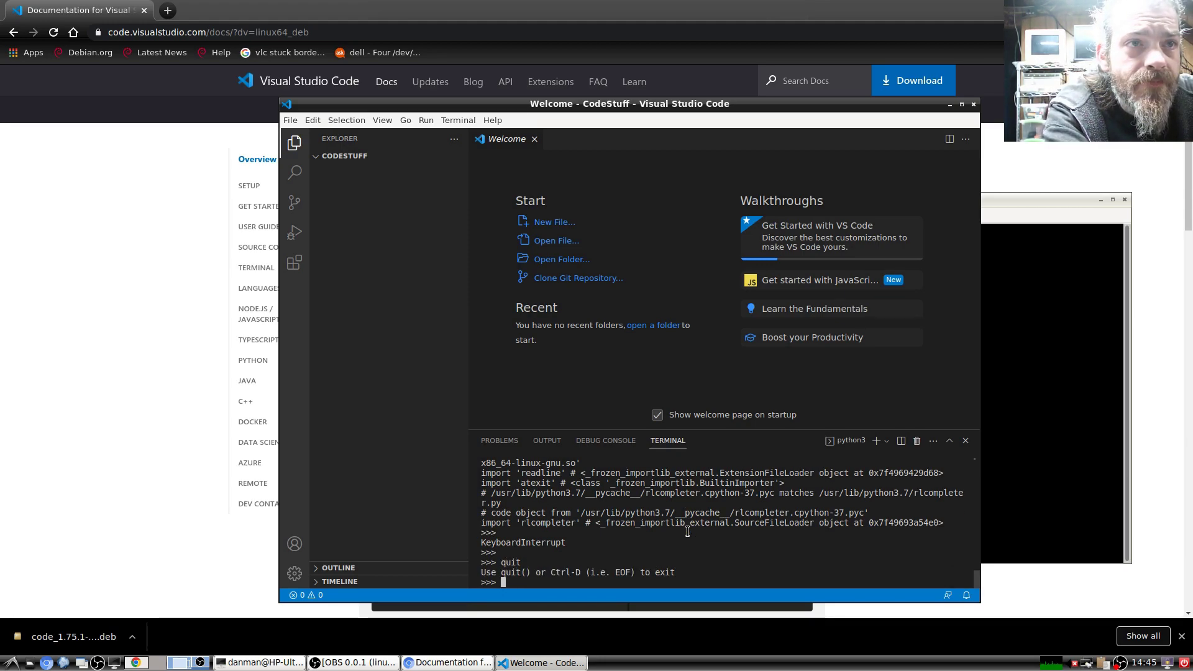
{"action": "type", "text": "quit"}
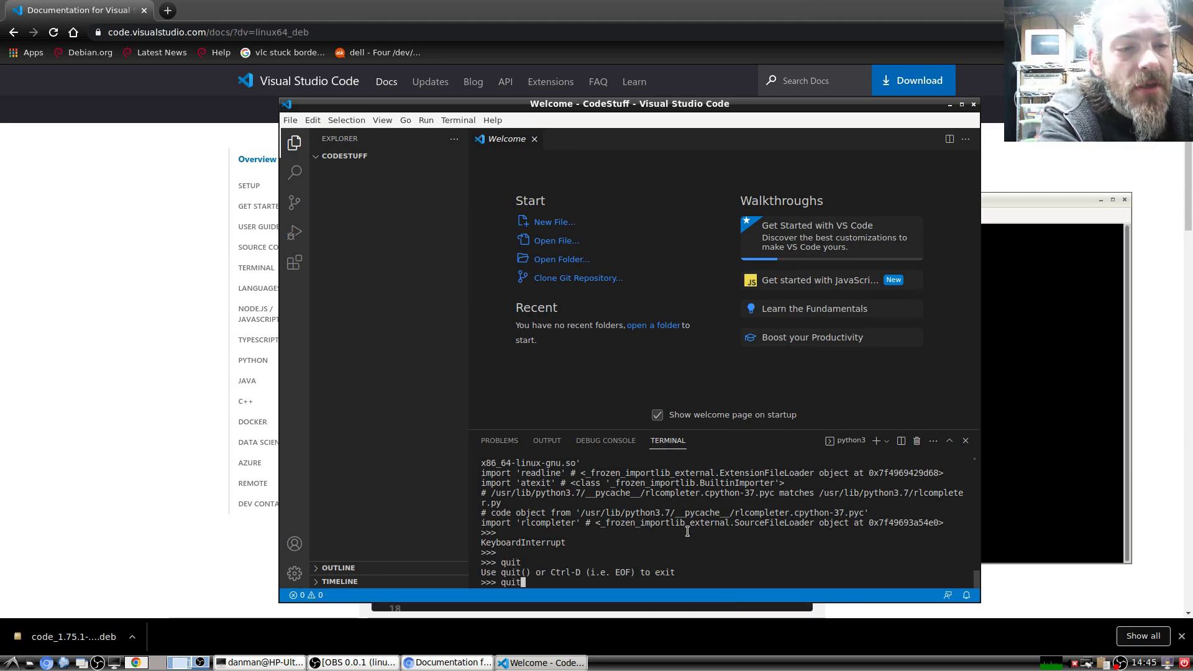
{"action": "type", "text": "()"}
{"action": "key", "text": "Return"}
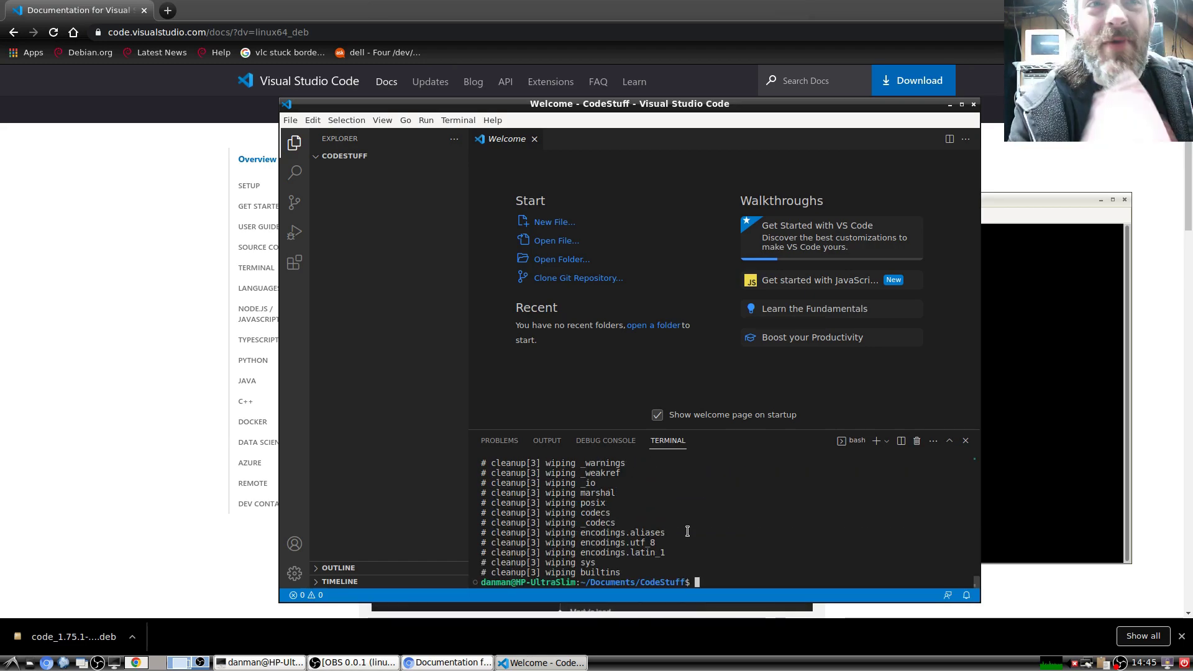
Create a new file named VisualStudioCodeInstall.py in the CodeStuff folder.
{"action": "left_click", "coordinate": [550, 222]}
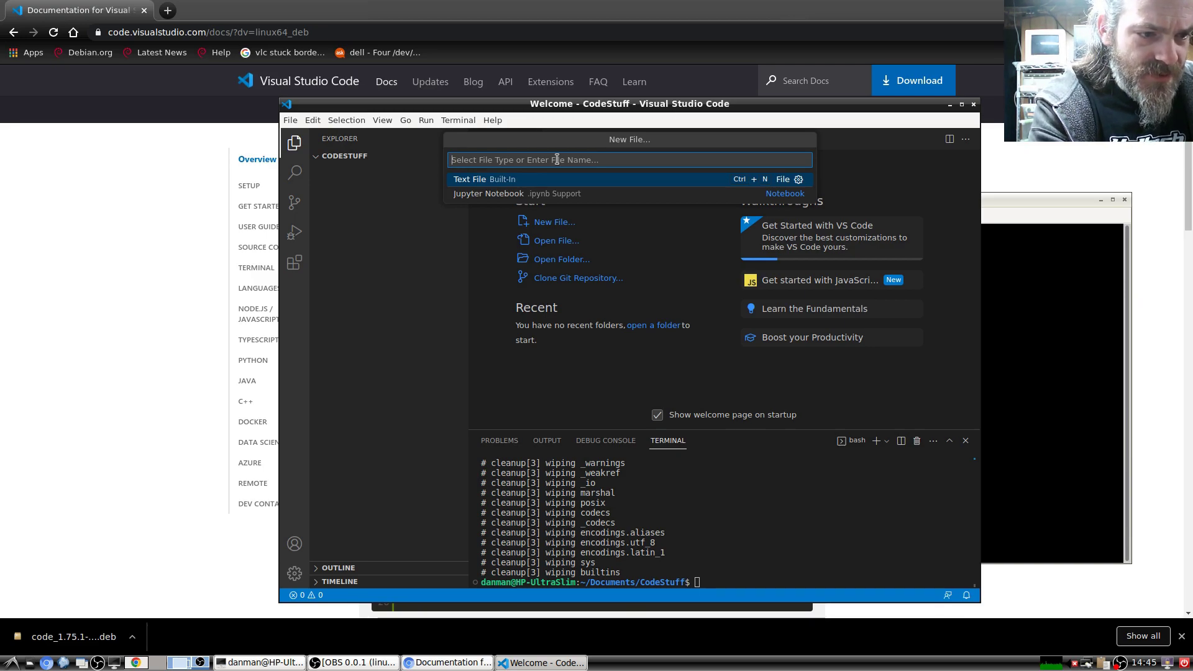
{"action": "type", "text": "Visu"}
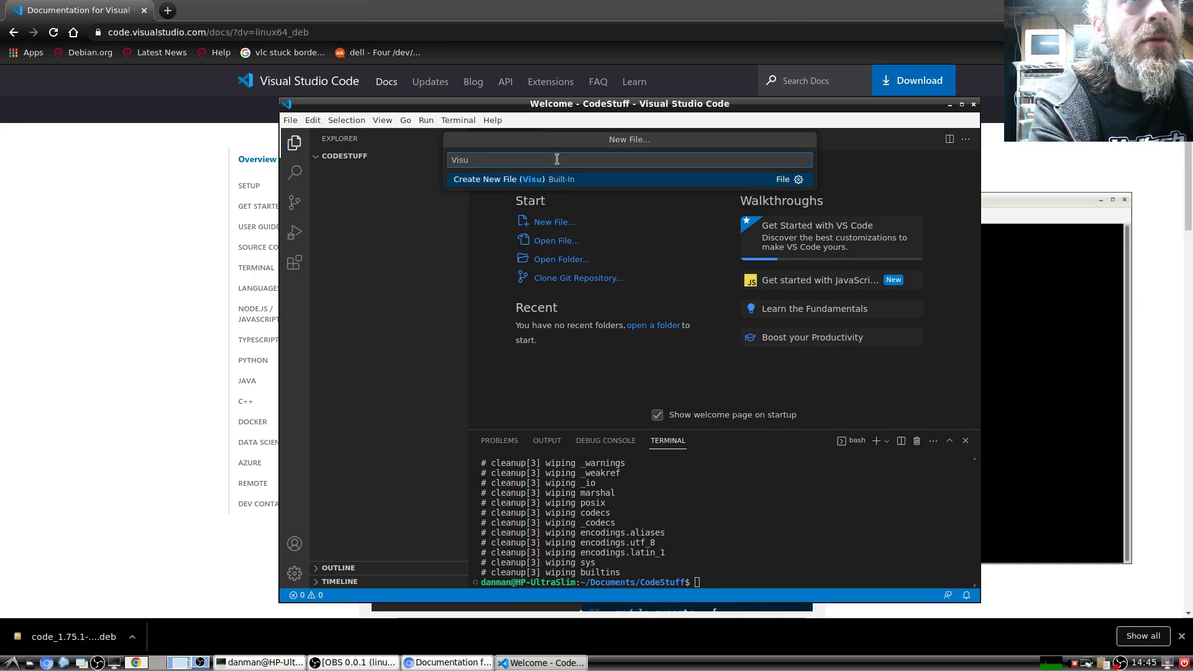
{"action": "type", "text": "al"}
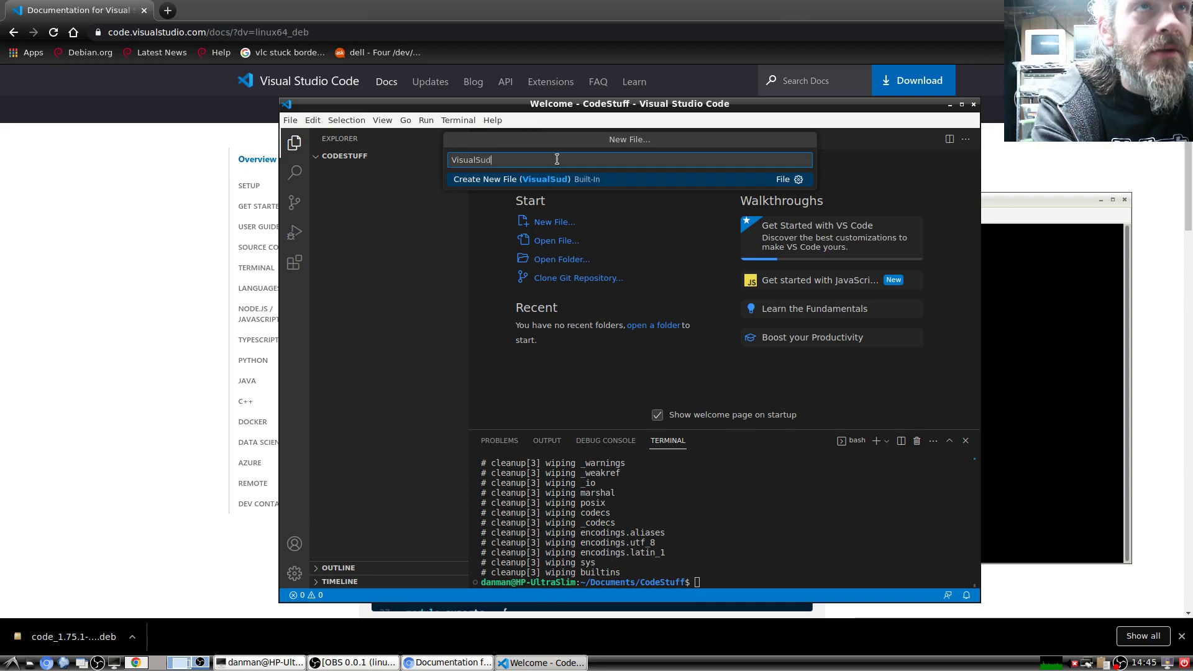
{"action": "type", "text": "St"}
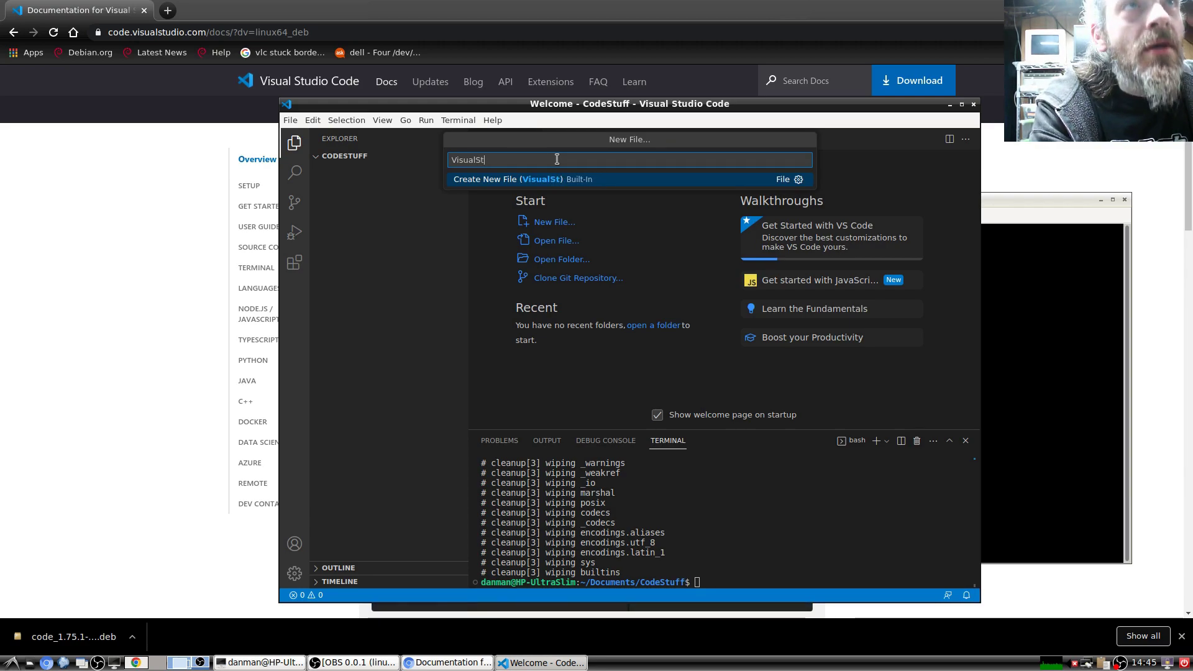
{"action": "type", "text": "ud"}
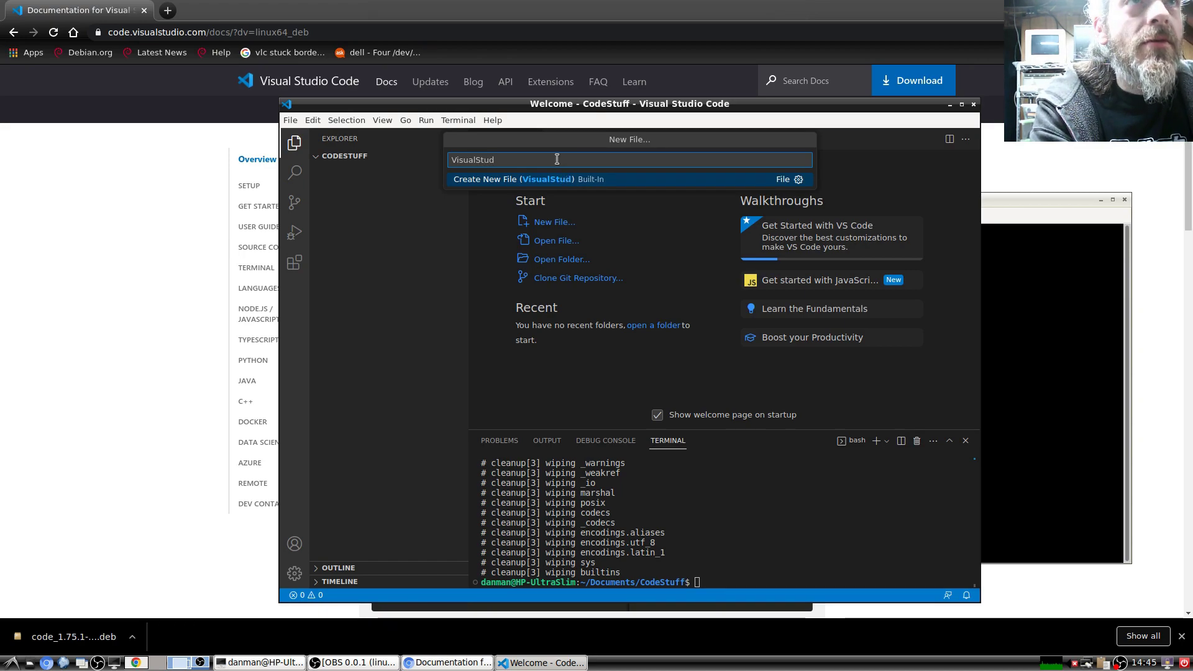
{"action": "type", "text": "ioCodeInt"}
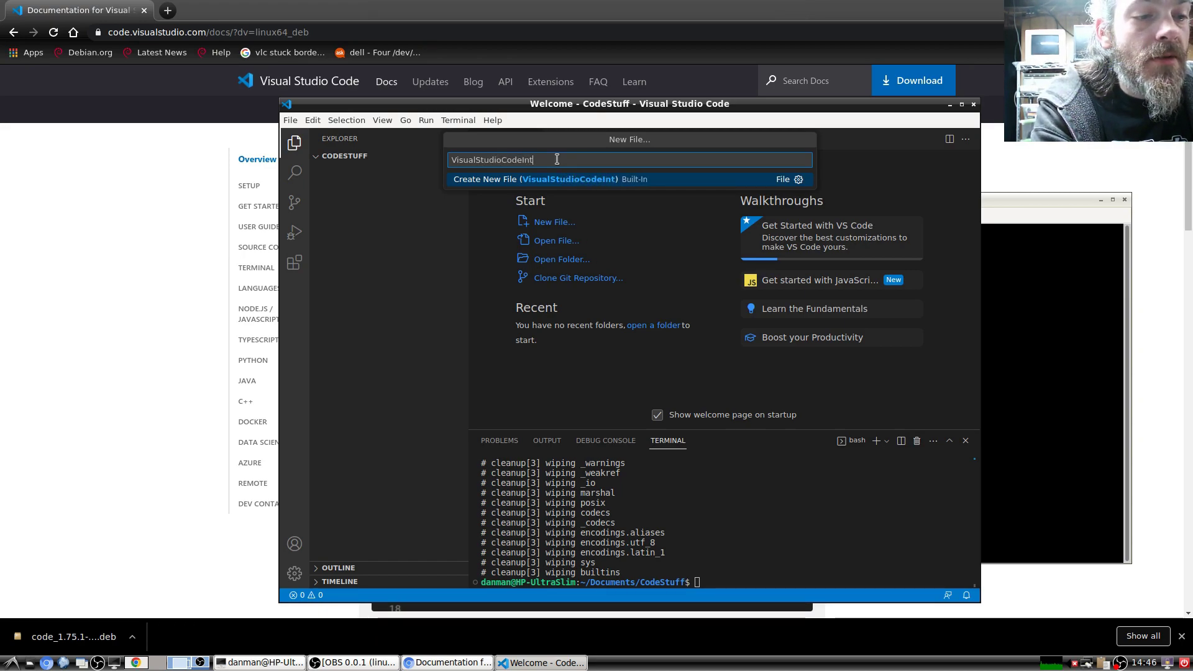
{"action": "key", "text": "BackSpace"}
{"action": "type", "text": "stall.py"}
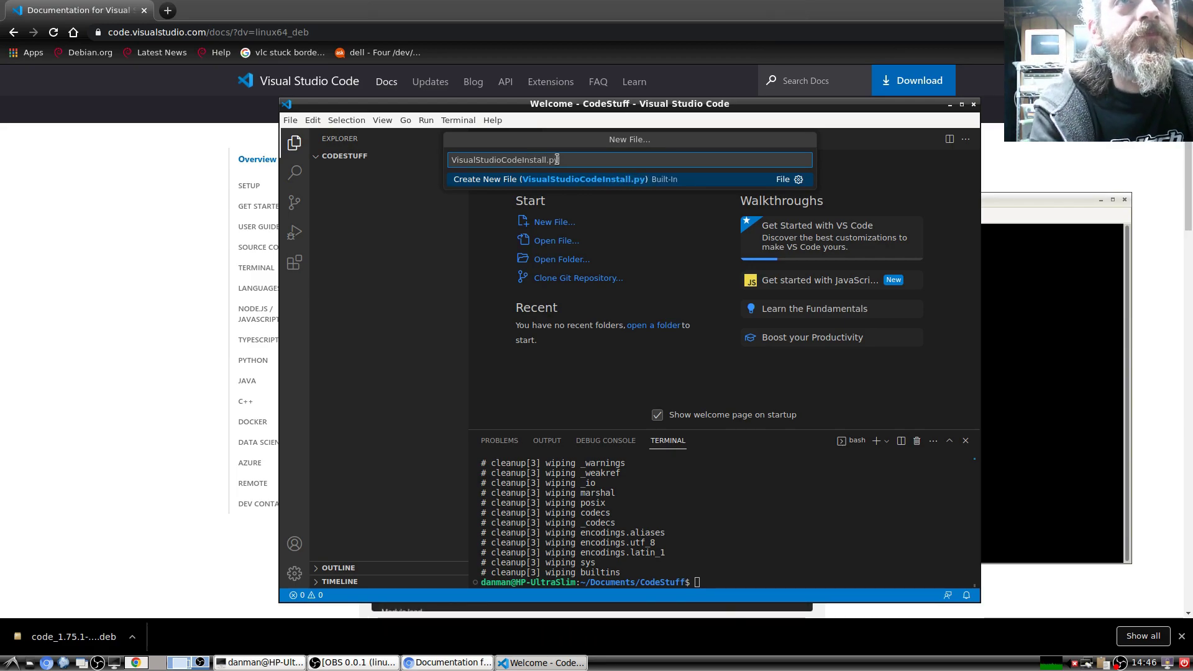
{"action": "left_click", "coordinate": [552, 181]}
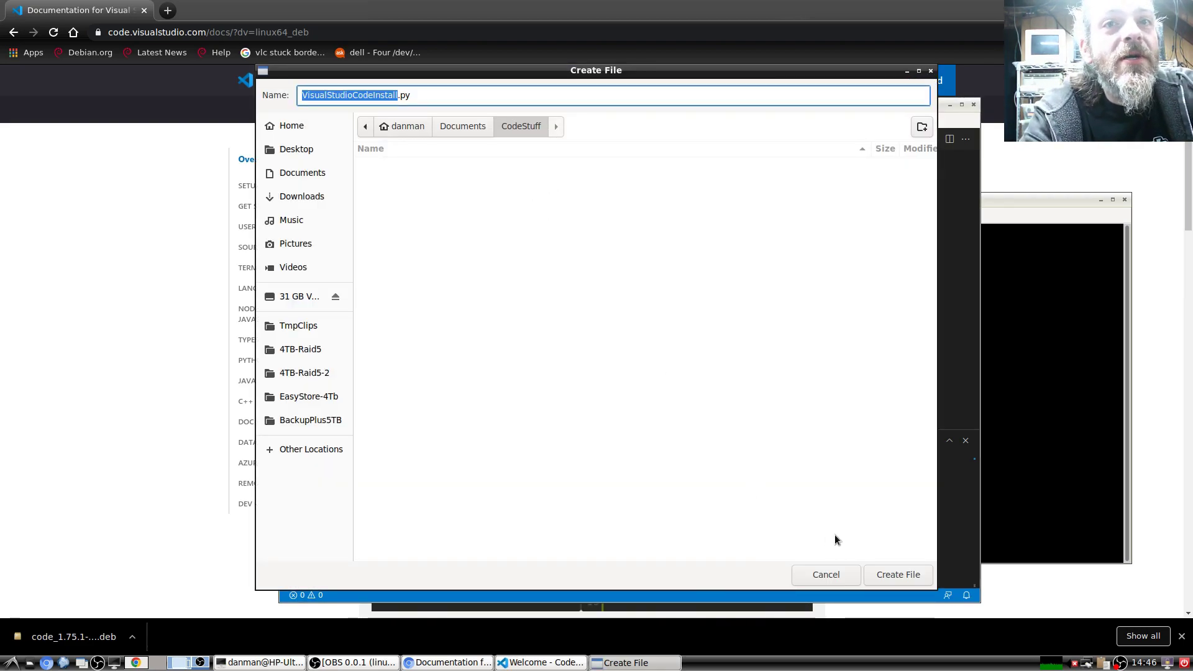
{"action": "left_click", "coordinate": [895, 574]}
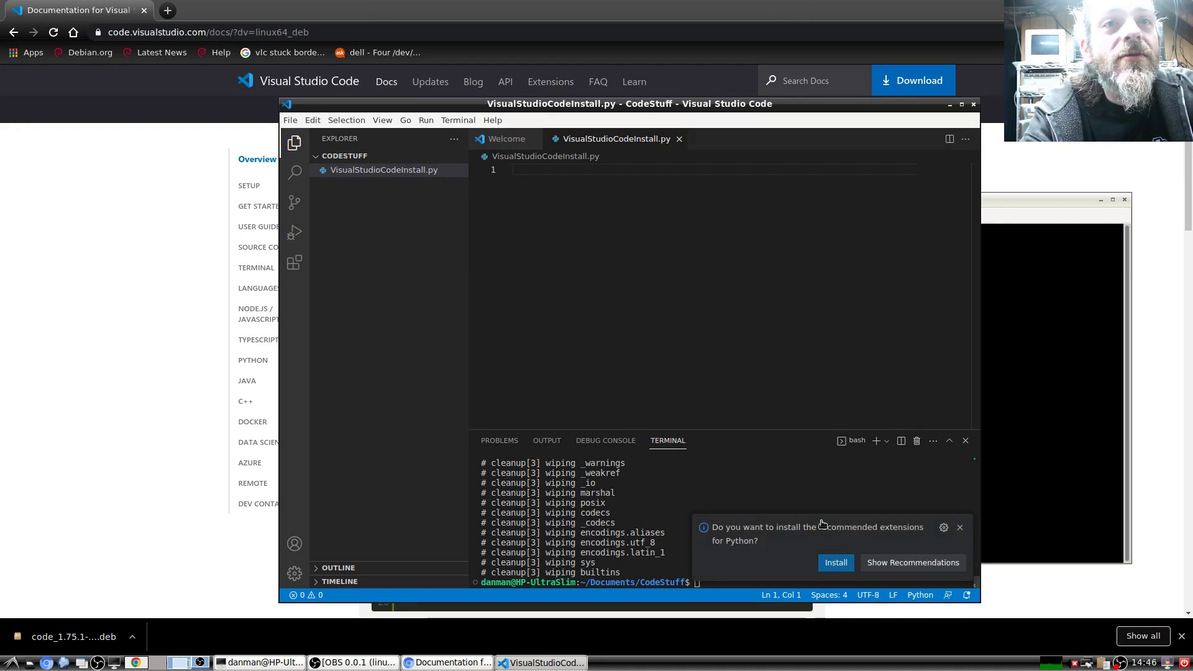
Install the recommended Python extensions and open VisualStudioCodeInstall.py from the Explorer again.
{"action": "left_click", "coordinate": [835, 562]}
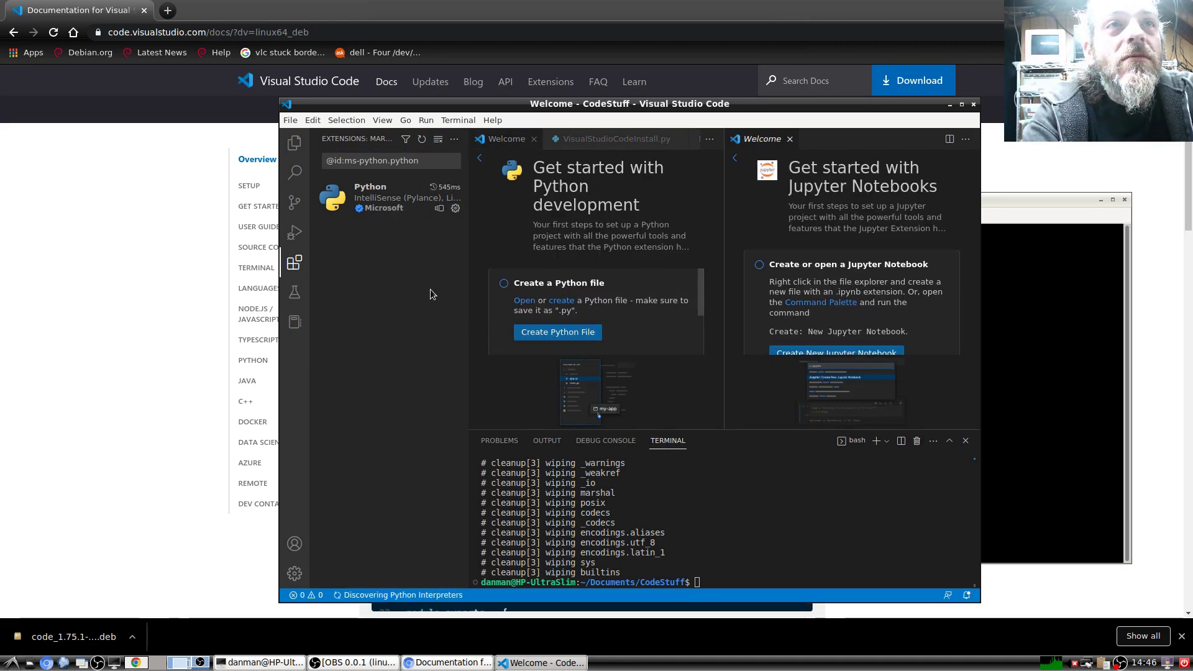
{"action": "key", "text": "ctrl+shift+e"}
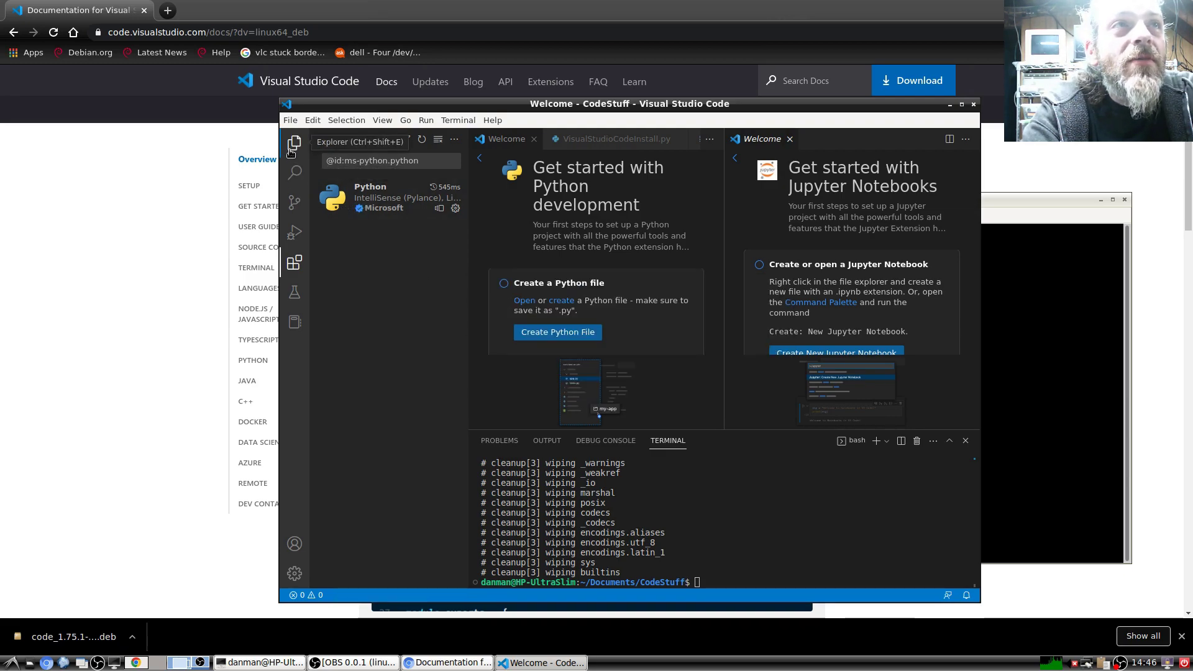
{"action": "left_click", "coordinate": [379, 172]}
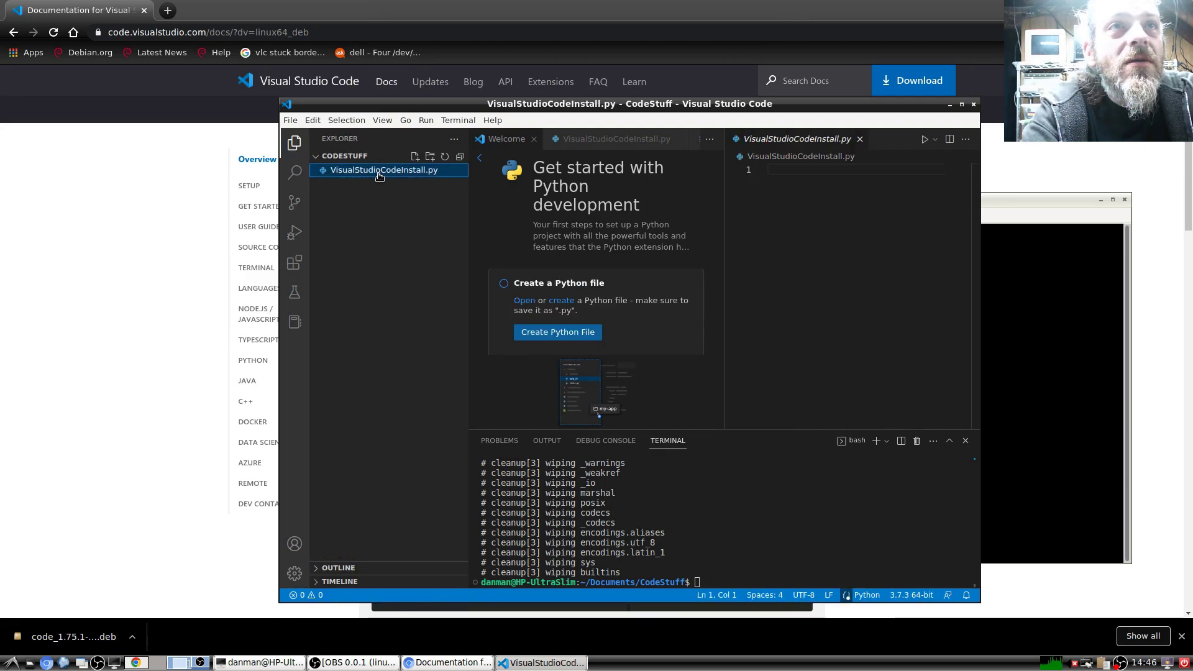
Close the duplicate file view in the second editor group, the Python extension page and the Welcome page, keeping VisualStudioCodeInstall.py open.
{"action": "left_click", "coordinate": [648, 140]}
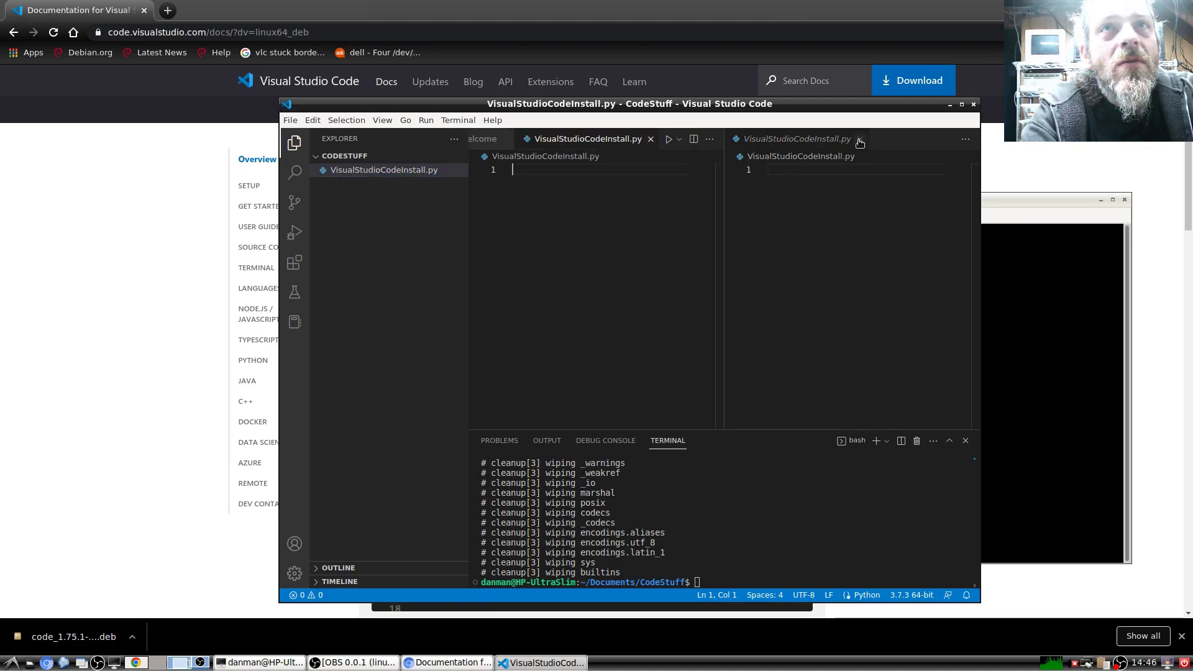
{"action": "left_click", "coordinate": [860, 140]}
{"action": "left_click", "coordinate": [749, 140]}
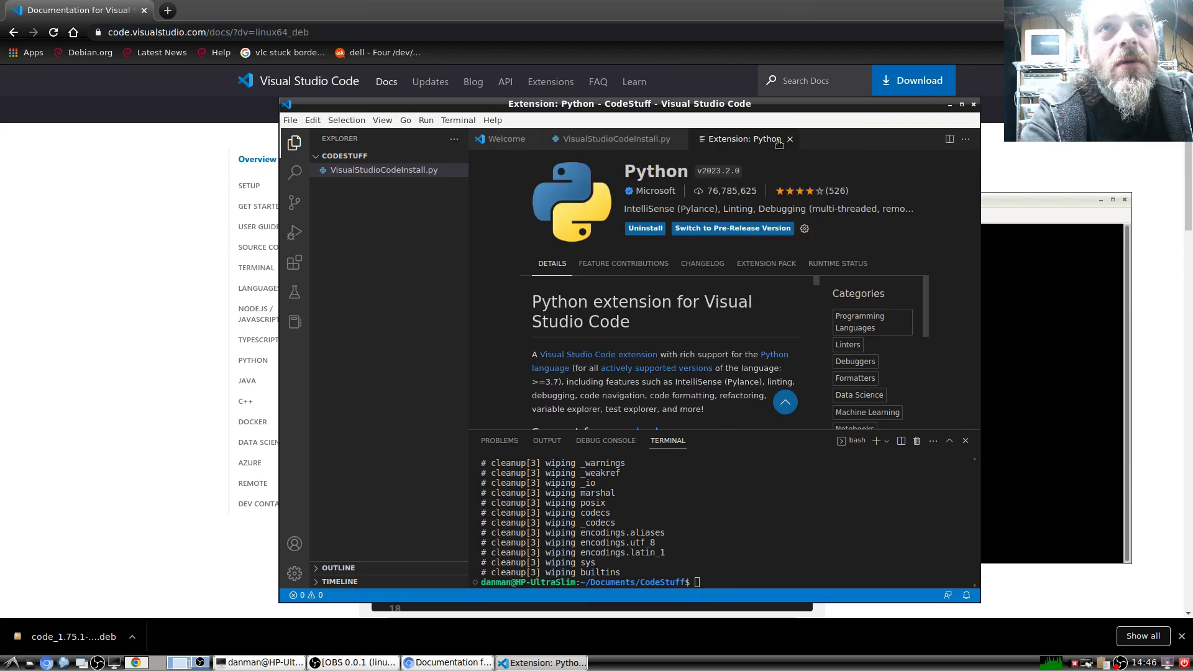
{"action": "left_click", "coordinate": [790, 140]}
{"action": "left_click", "coordinate": [534, 139]}
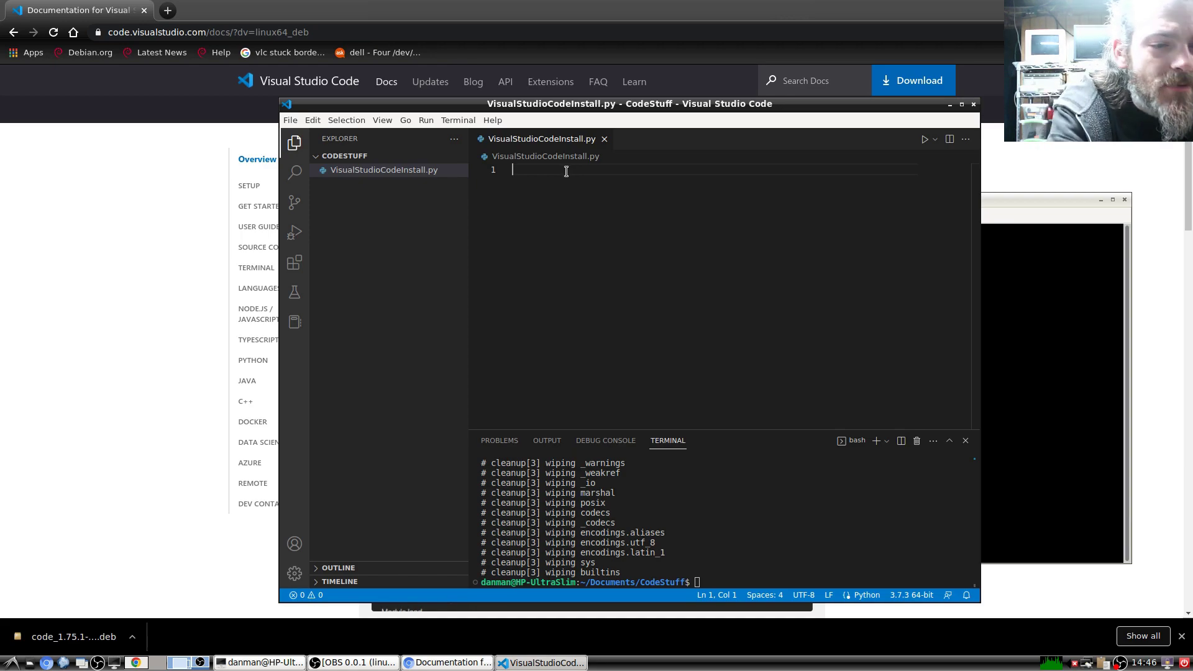
Write print("It's as easy as that!") on line 1 of VisualStudioCodeInstall.py and start a new line.
{"action": "type", "text": "p"}
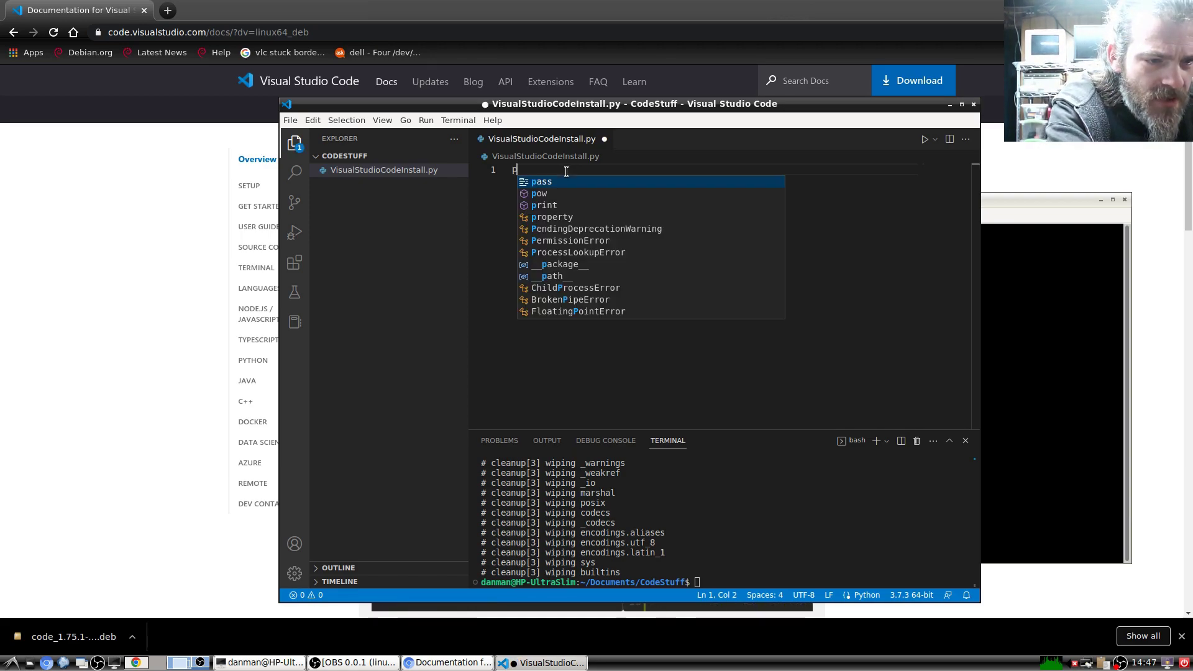
{"action": "type", "text": "rint()"}
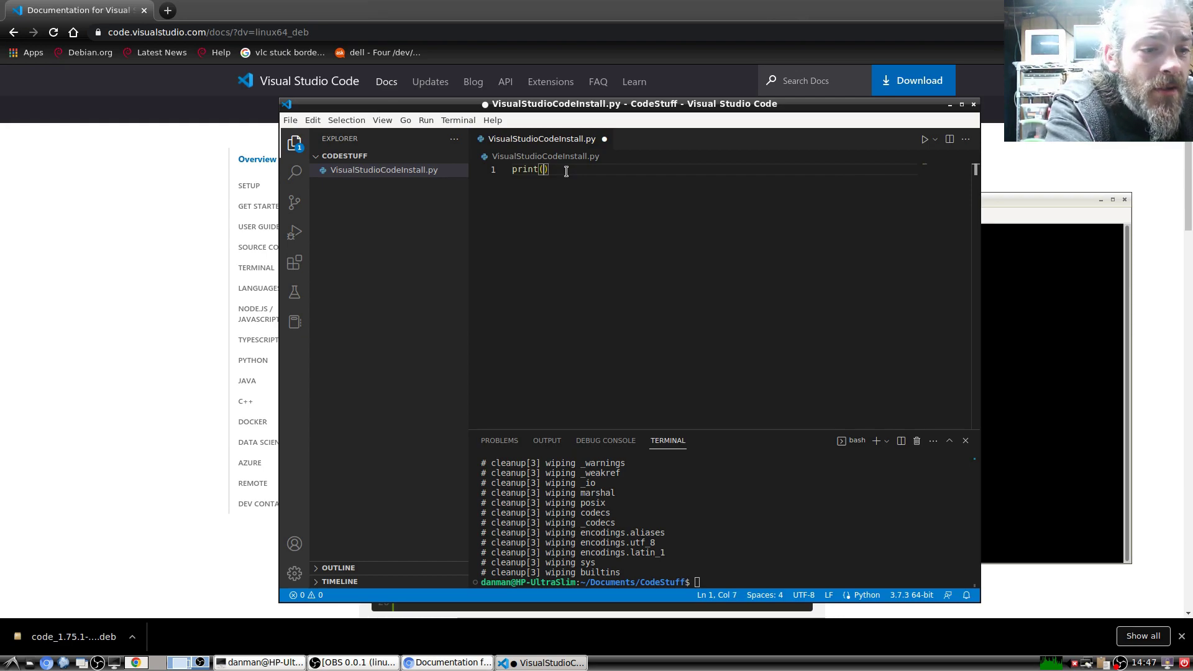
{"action": "type", "text": "It"}
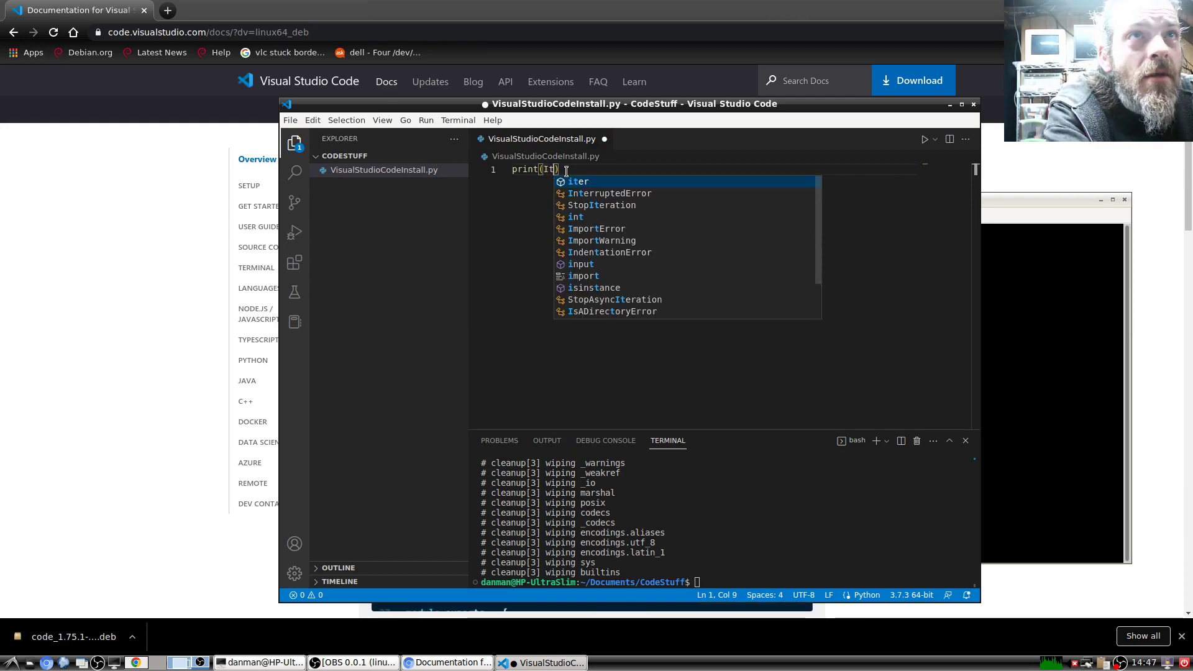
{"action": "key", "text": "BackSpace"}
{"action": "key", "text": "BackSpace"}
{"action": "type", "text": "\""}
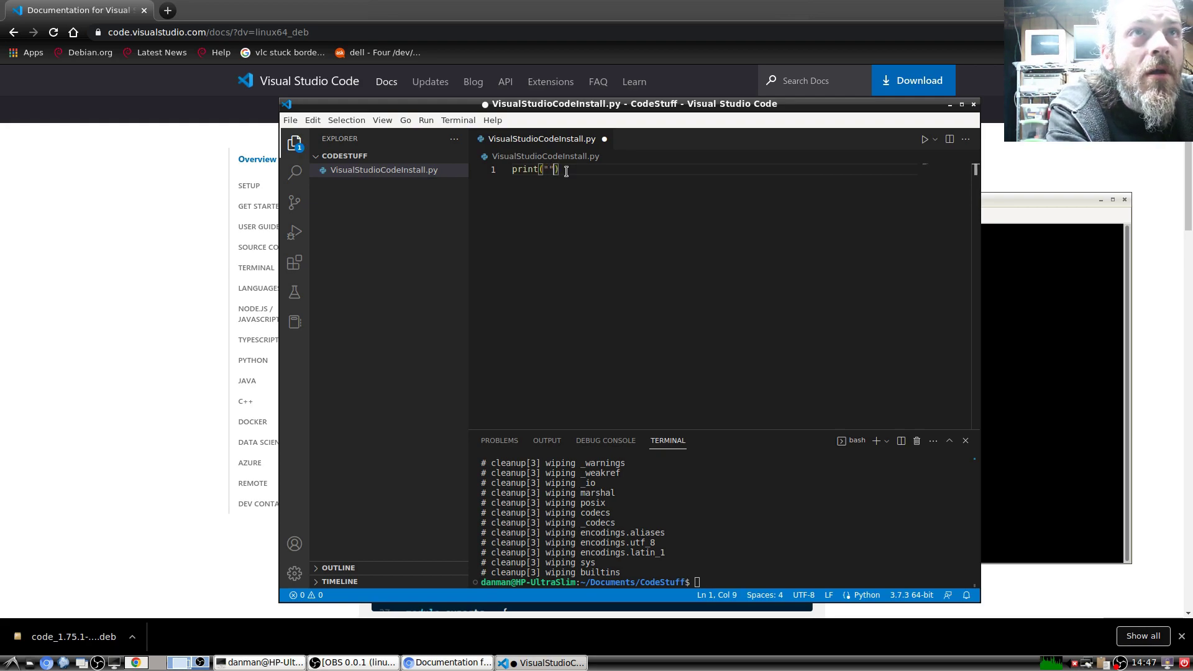
{"action": "type", "text": "It's"}
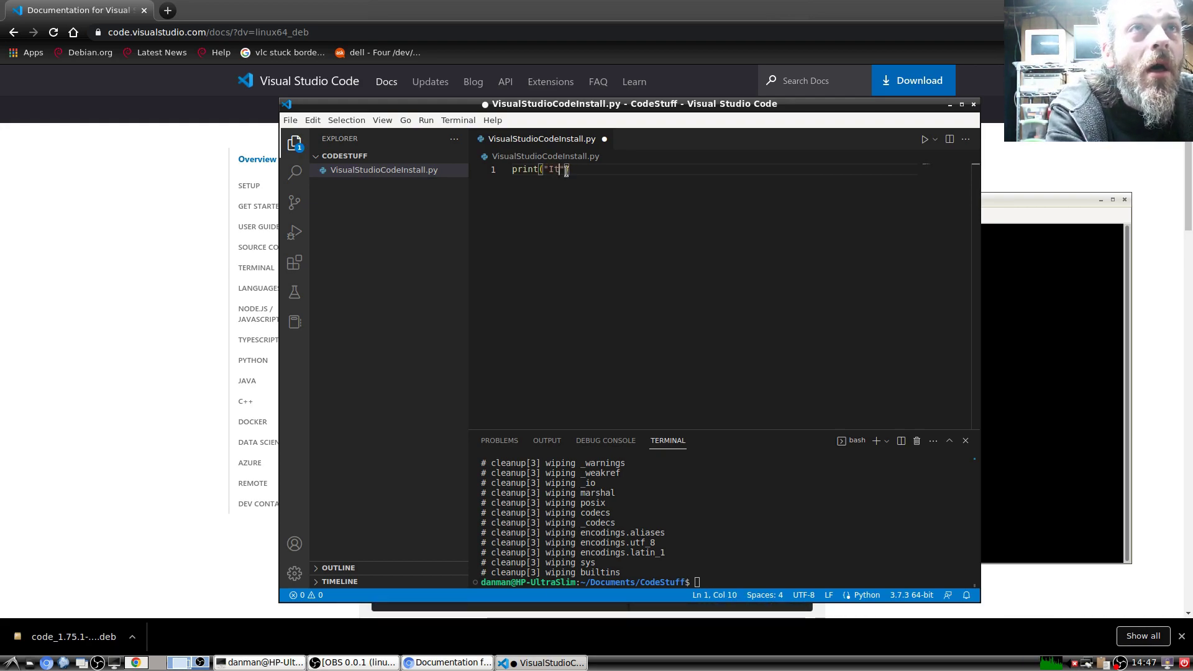
{"action": "type", "text": " as easy as that!\""}
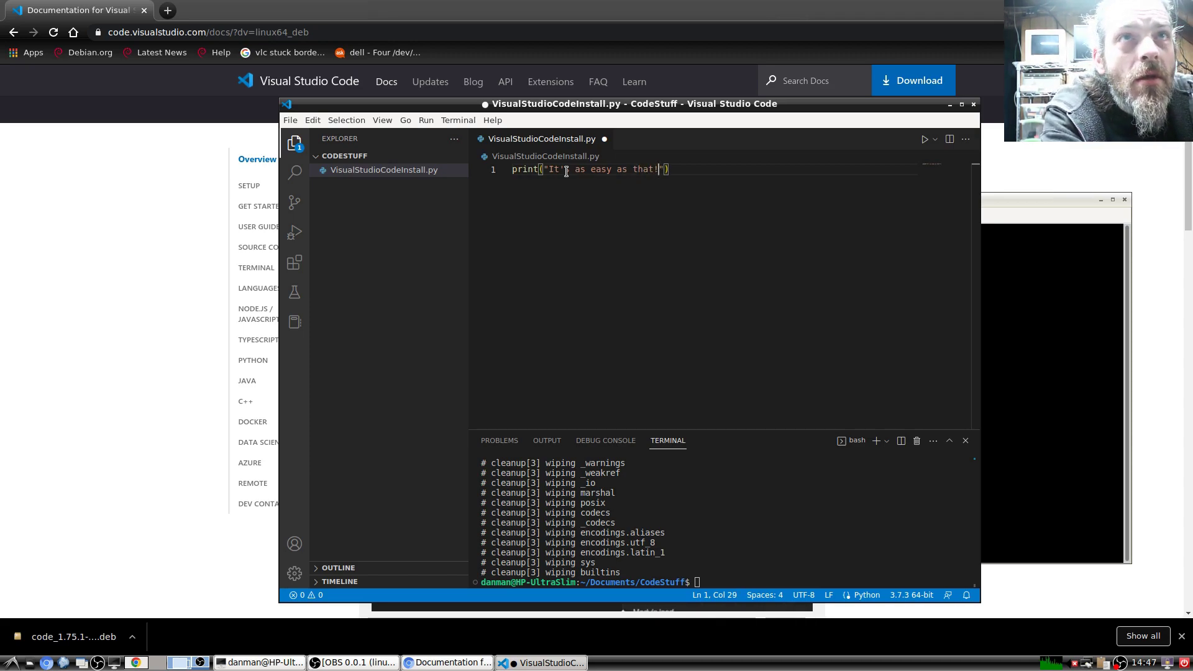
{"action": "type", "text": ")"}
{"action": "key", "text": "Return"}
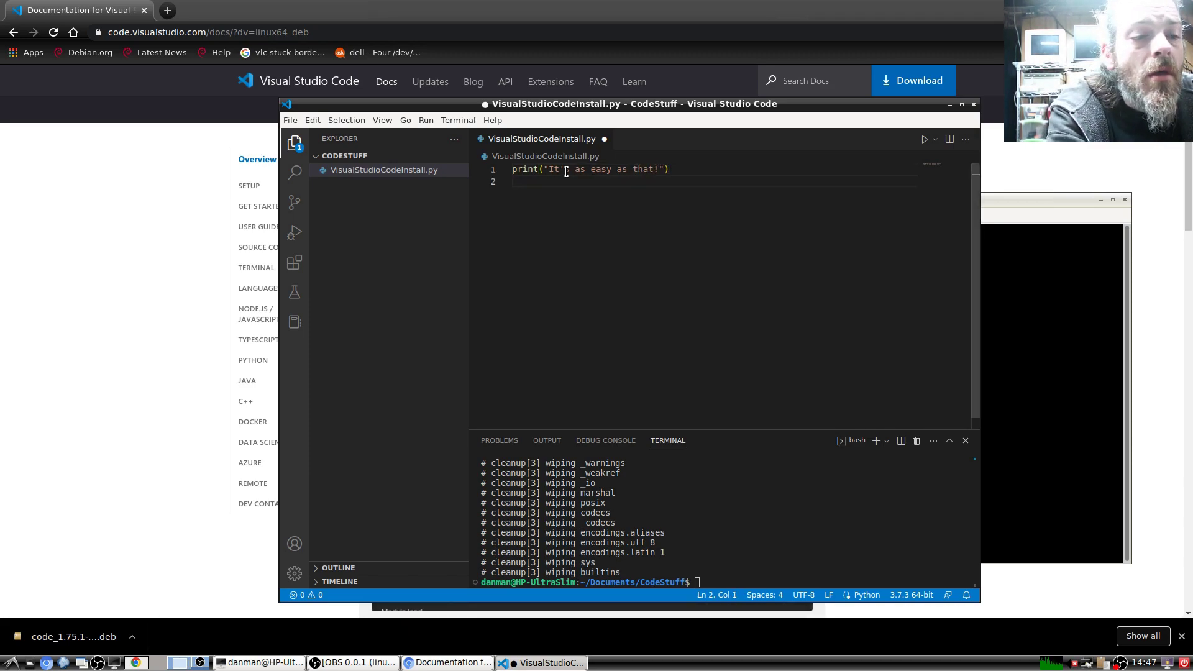
Add print("Thanks For Watching") on line 2 of the script.
{"action": "type", "text": "print"}
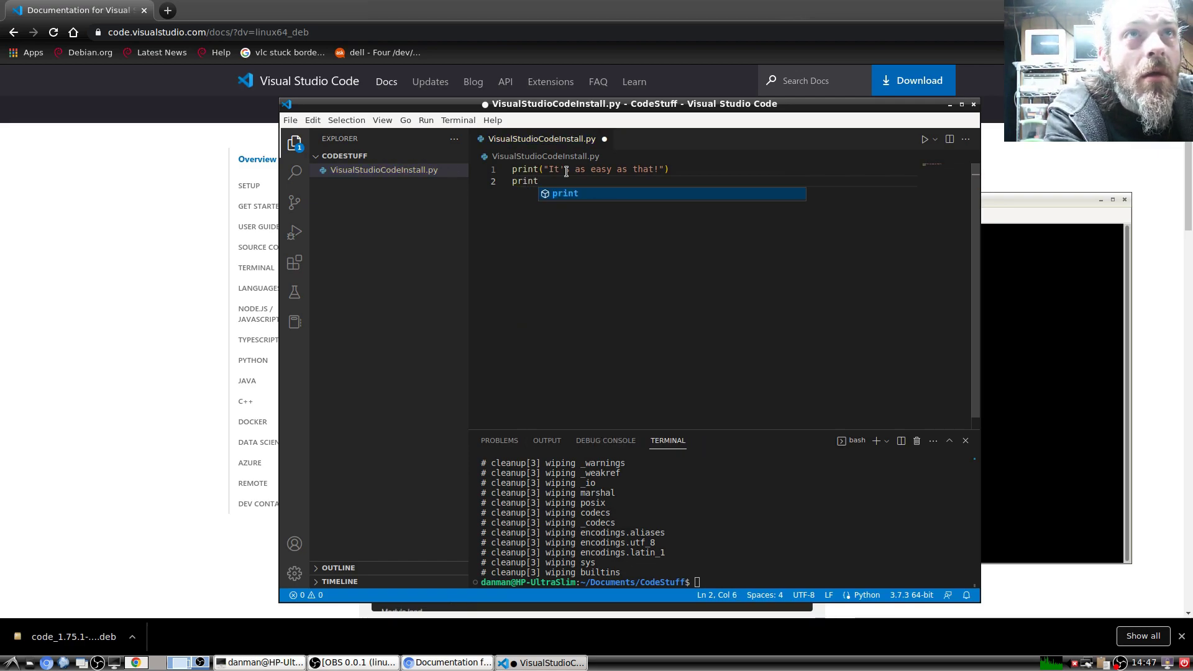
{"action": "type", "text": "("}
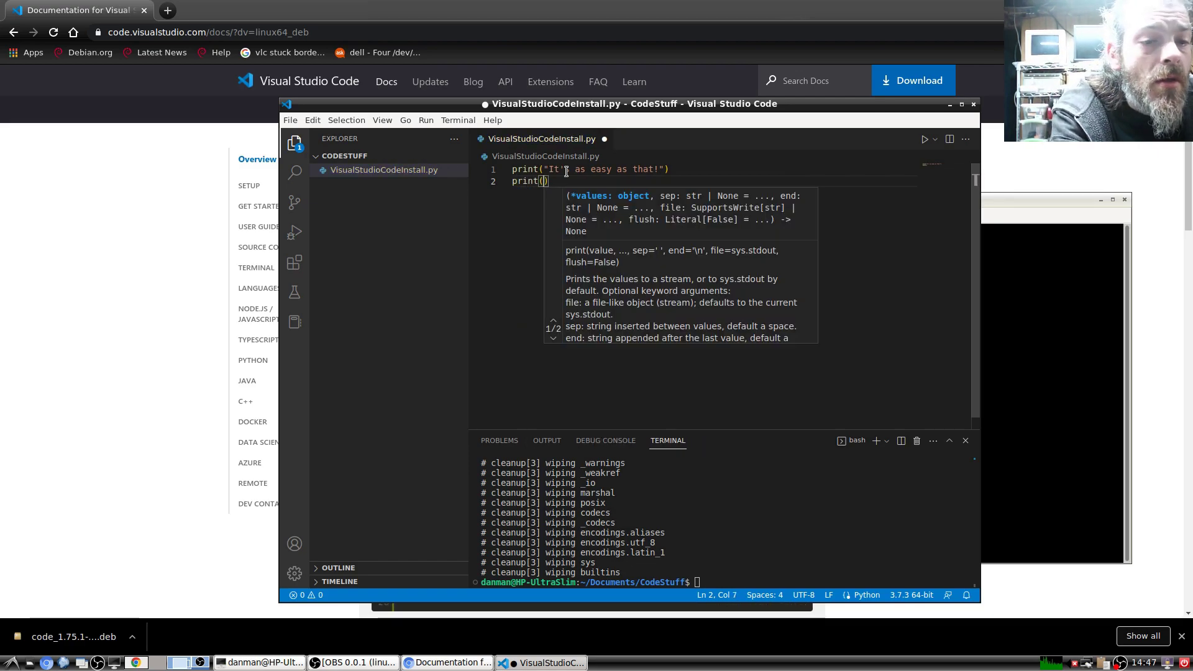
{"action": "type", "text": "\"Thanks "}
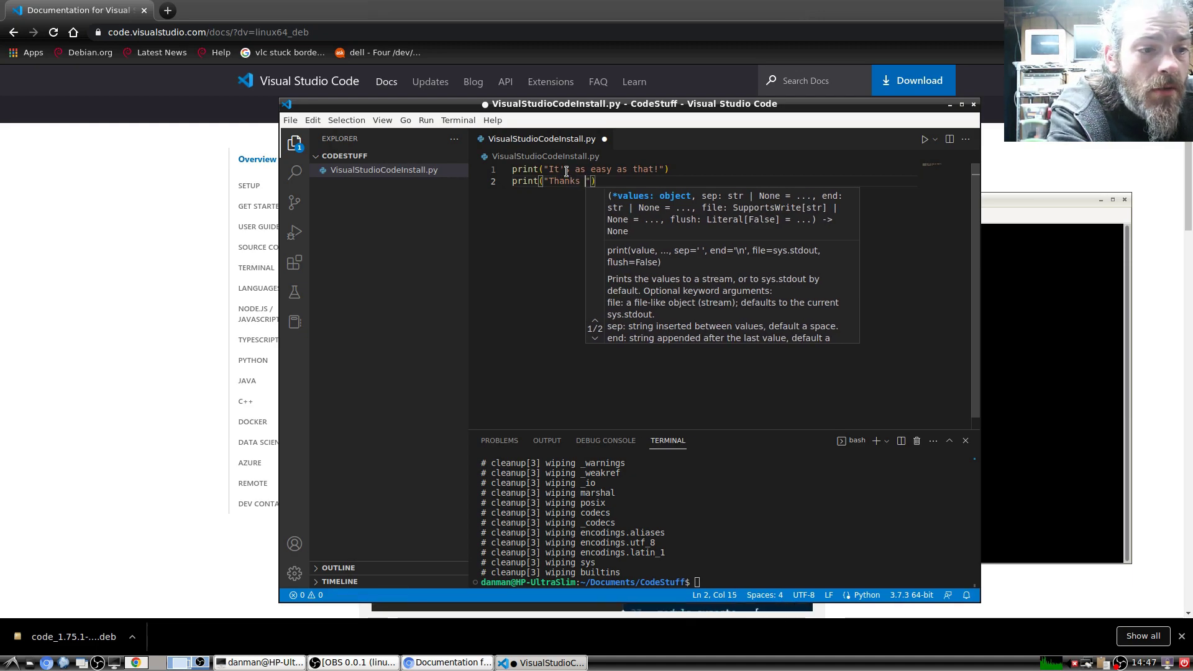
{"action": "type", "text": "For Watching"}
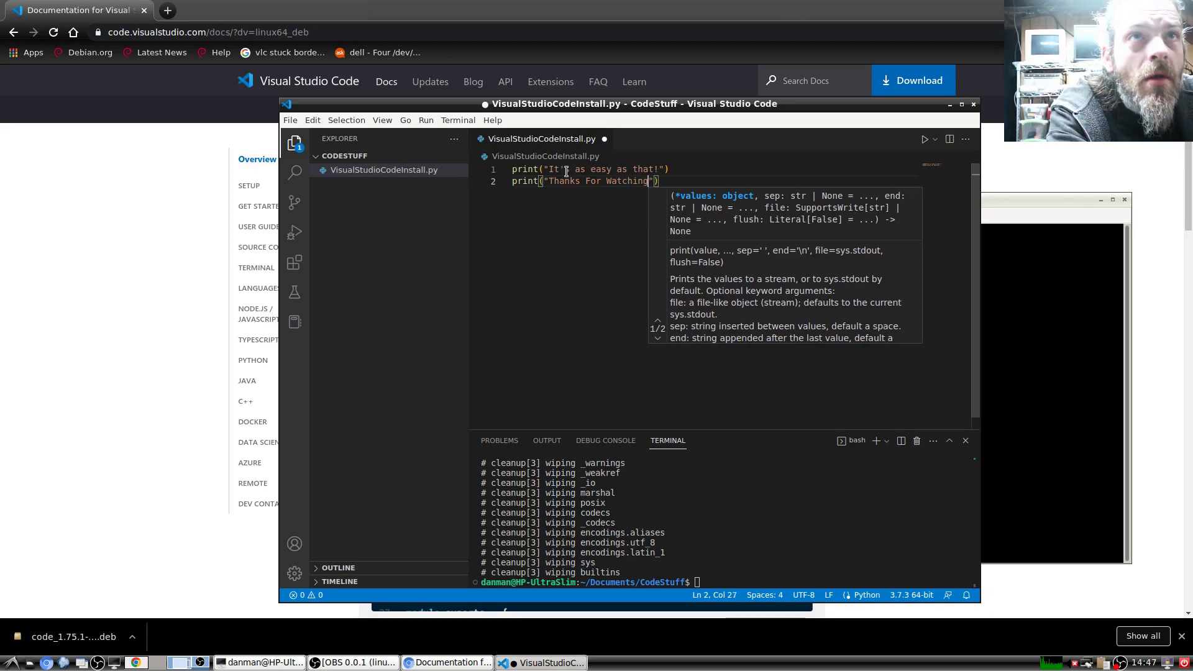
{"action": "left_click", "coordinate": [543, 230]}
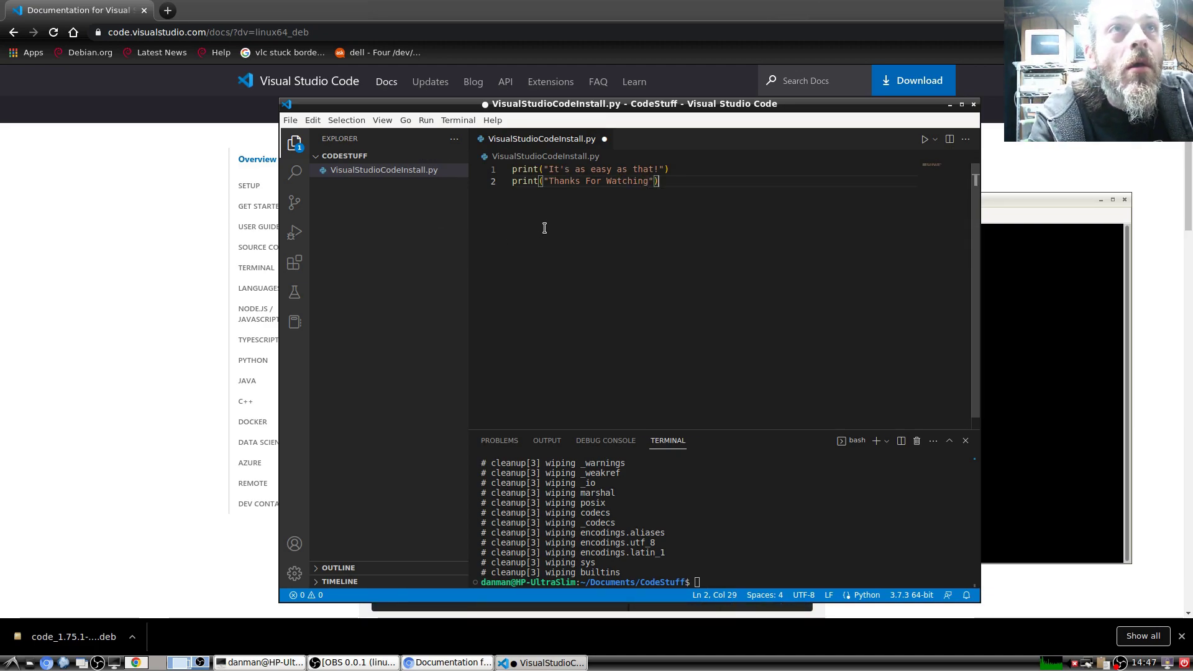
Run VisualStudioCodeInstall.py in the terminal and set breakpoints on lines 1 and 2.
{"action": "left_click", "coordinate": [724, 570]}
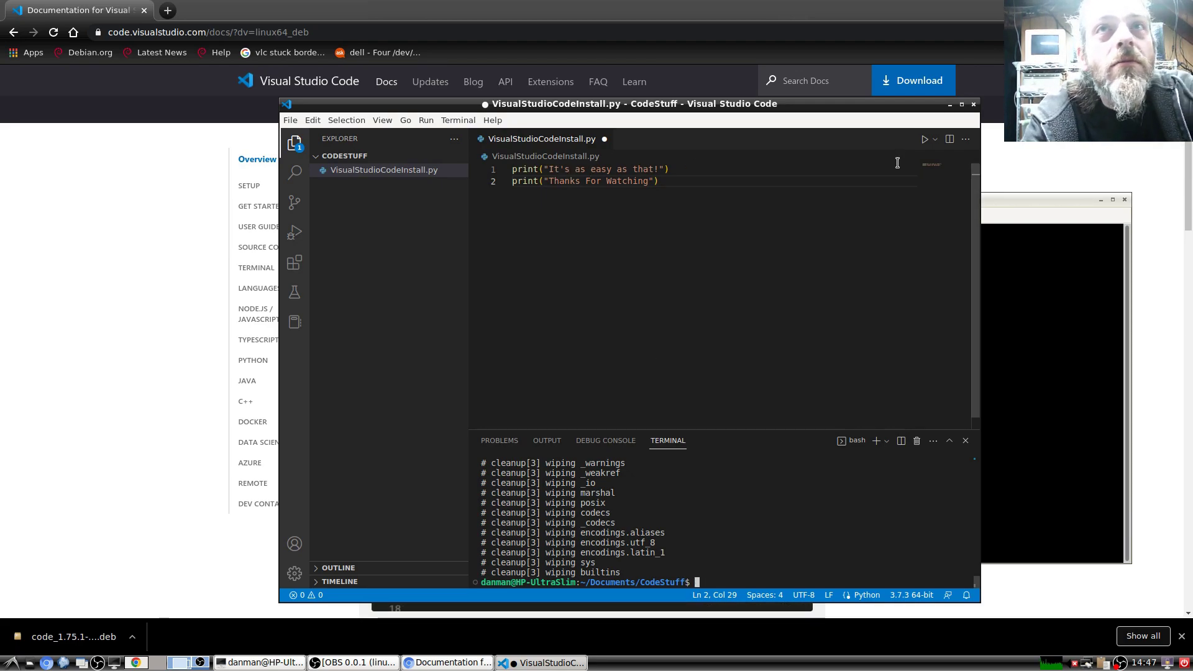
{"action": "left_click", "coordinate": [925, 139]}
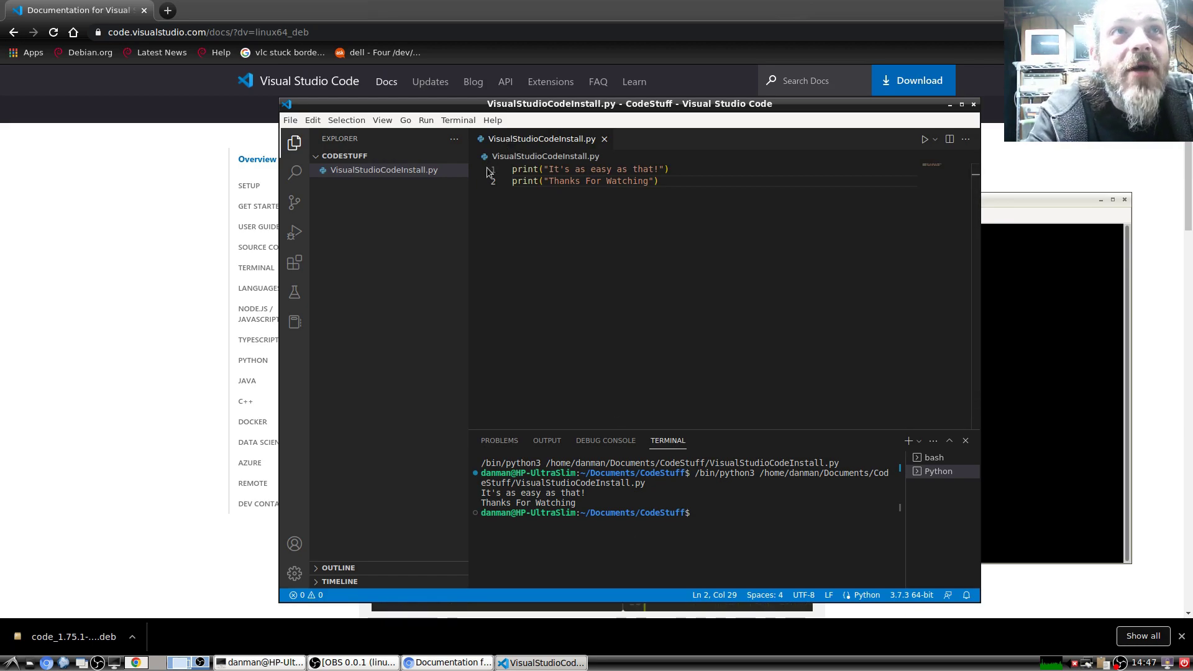
{"action": "left_click", "coordinate": [474, 172]}
{"action": "left_click", "coordinate": [475, 180]}
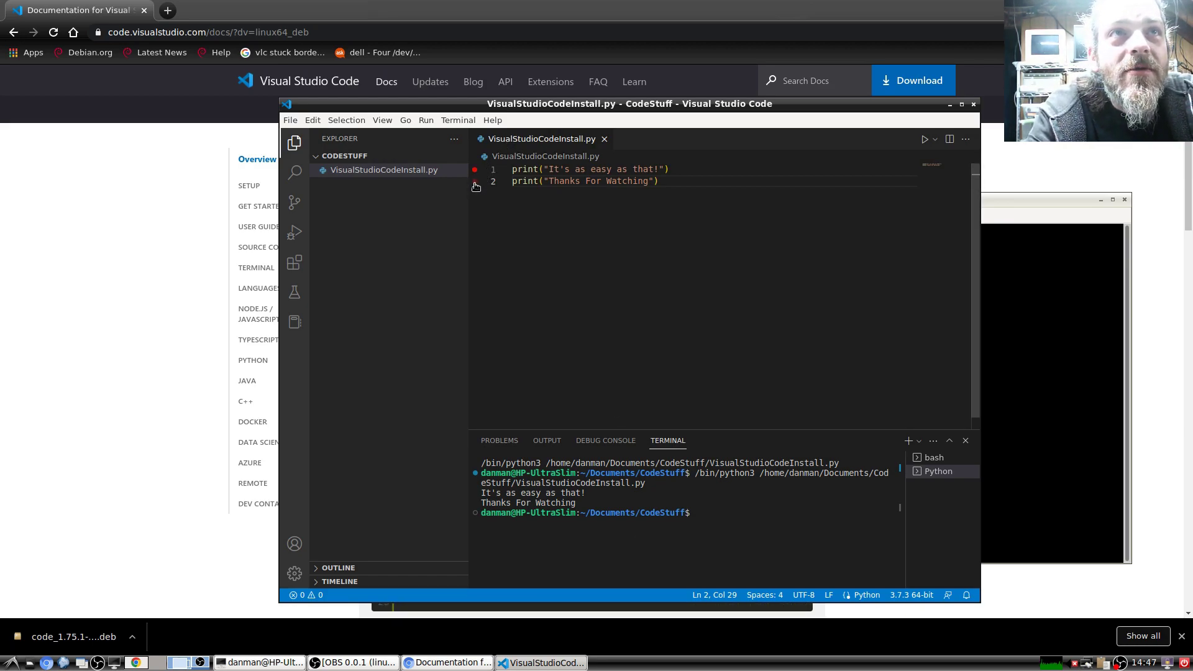
Run VisualStudioCodeInstall.py once more in the terminal, and start debugging the Python file with its breakpoints set.
{"action": "left_click", "coordinate": [924, 139]}
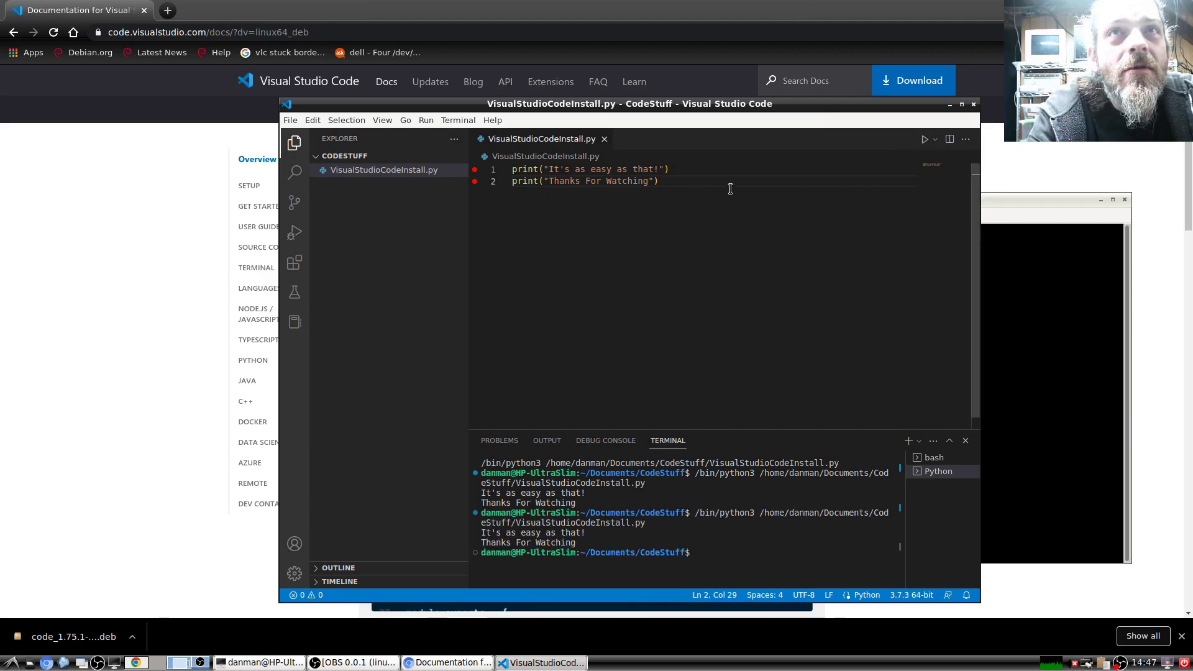
{"action": "left_click", "coordinate": [934, 139]}
{"action": "left_click", "coordinate": [953, 172]}
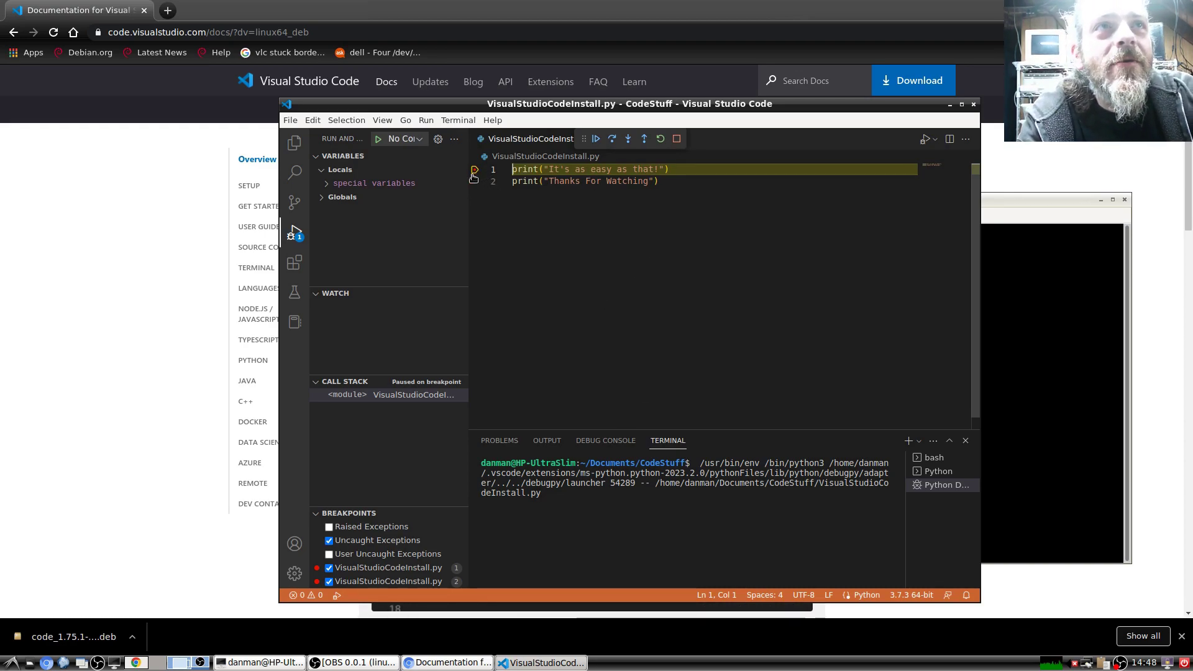
Step into the script line by line through both print statements to its end, checking the terminal output after each step.
{"action": "left_click", "coordinate": [628, 140]}
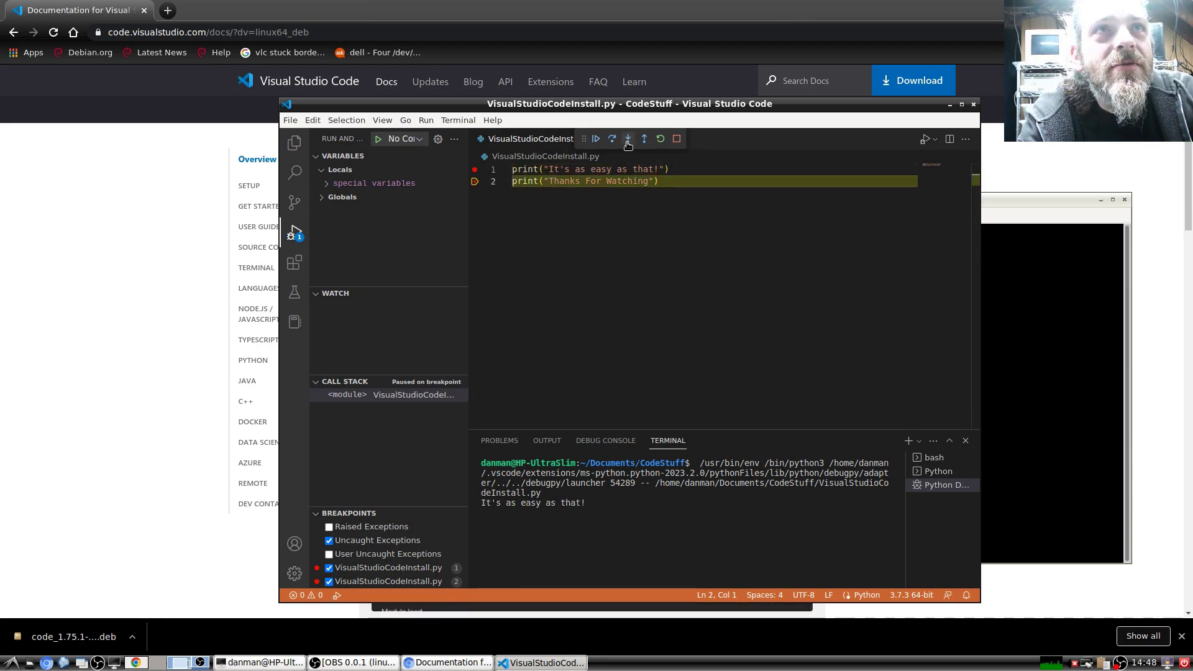
{"action": "left_click_drag", "start_coordinate": [481, 502], "coordinate": [580, 507]}
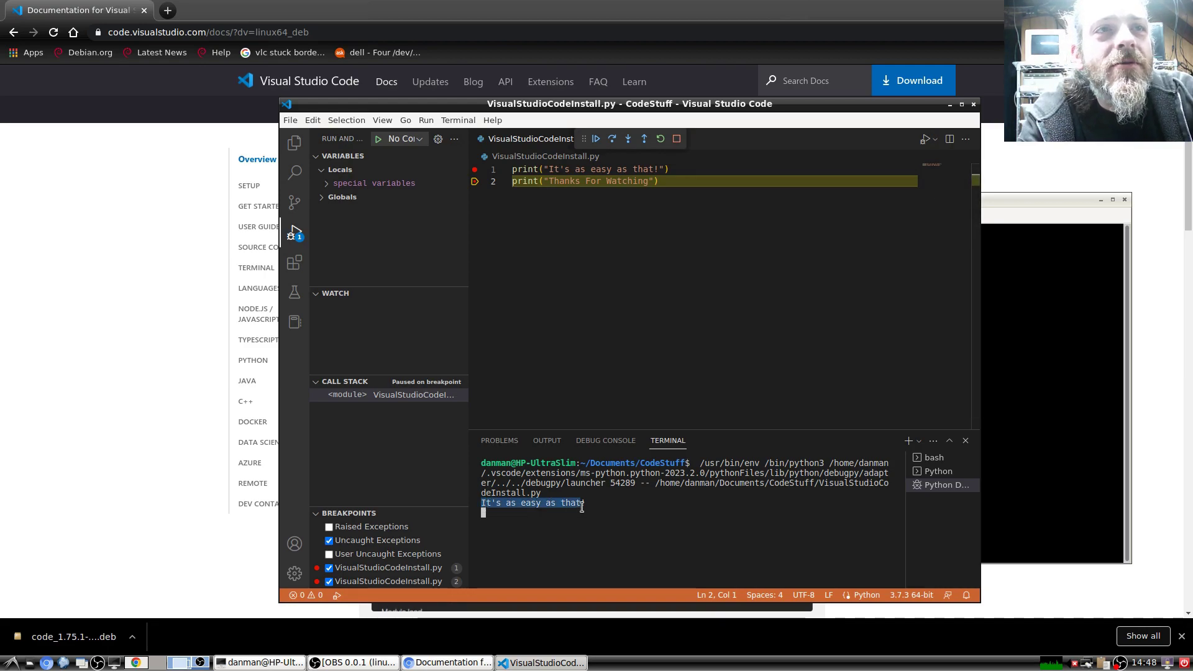
{"action": "left_click", "coordinate": [580, 507]}
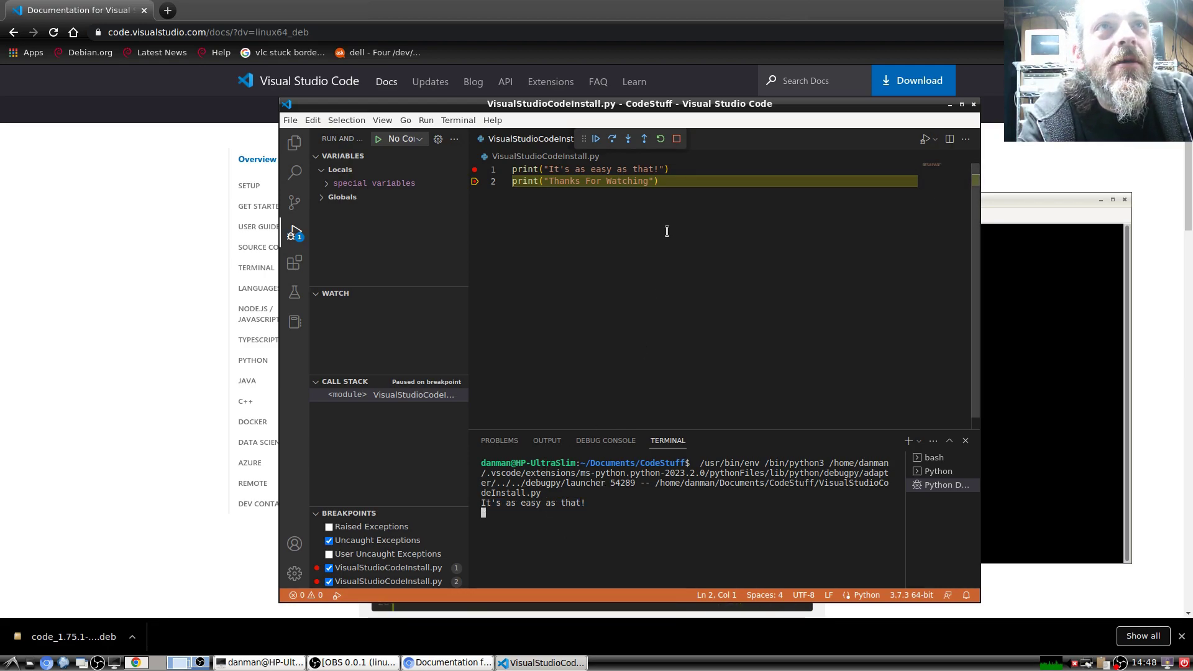
{"action": "left_click", "coordinate": [625, 138]}
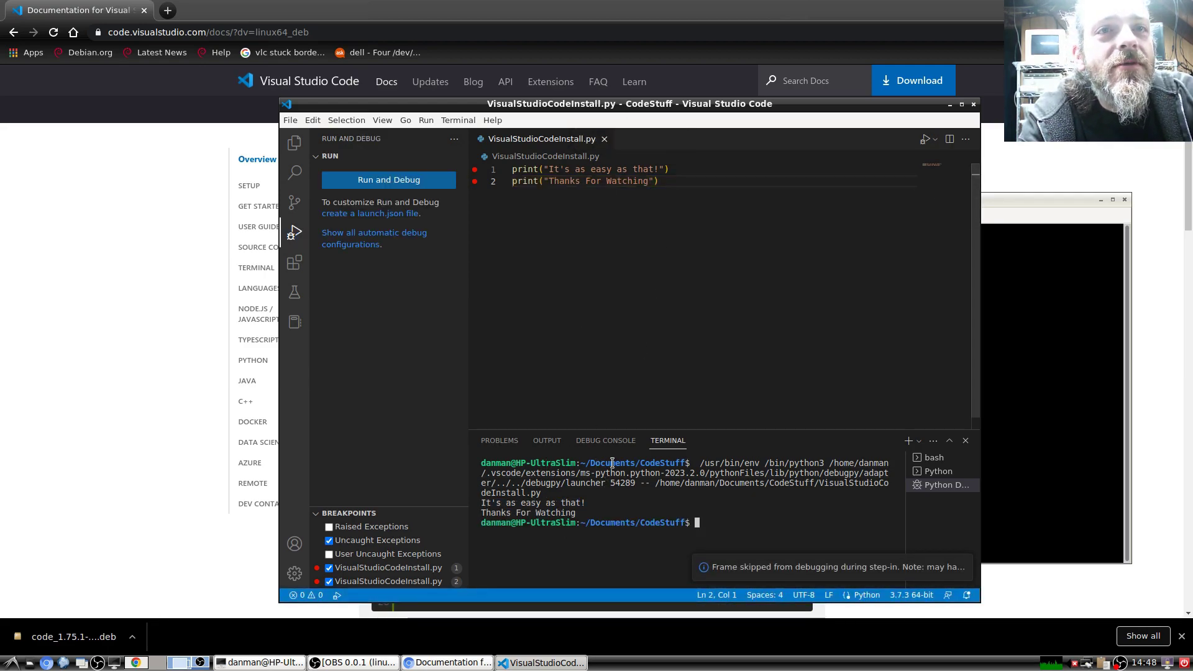
{"action": "left_click_drag", "start_coordinate": [483, 513], "coordinate": [602, 513]}
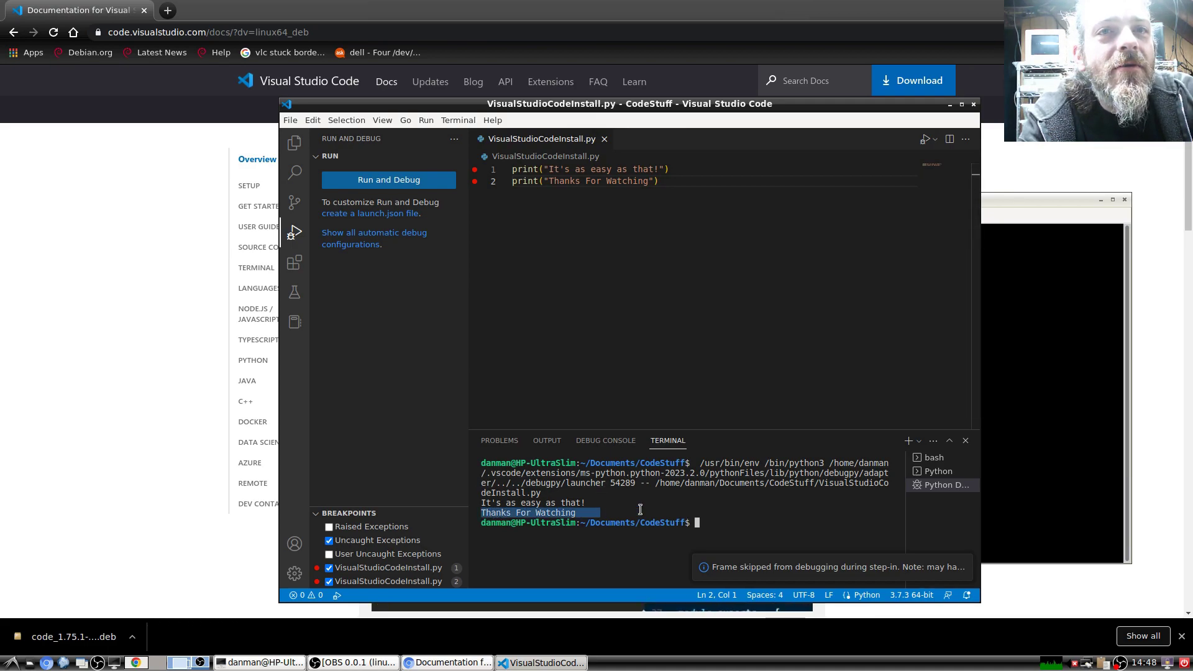
{"action": "left_click", "coordinate": [612, 511]}
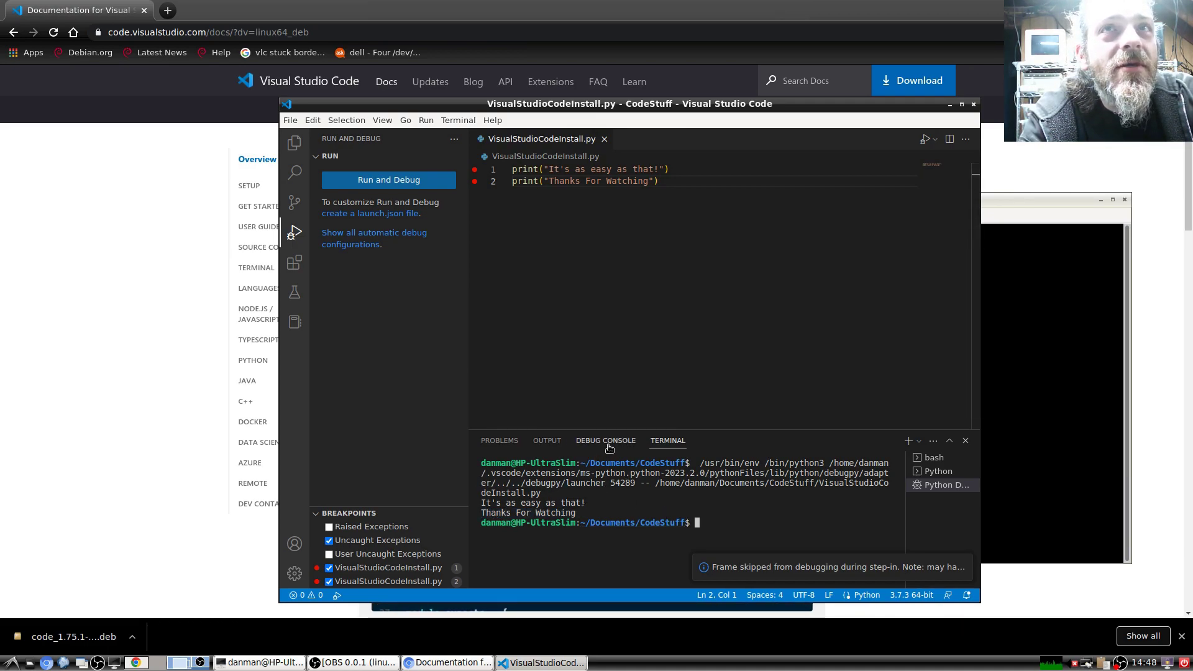